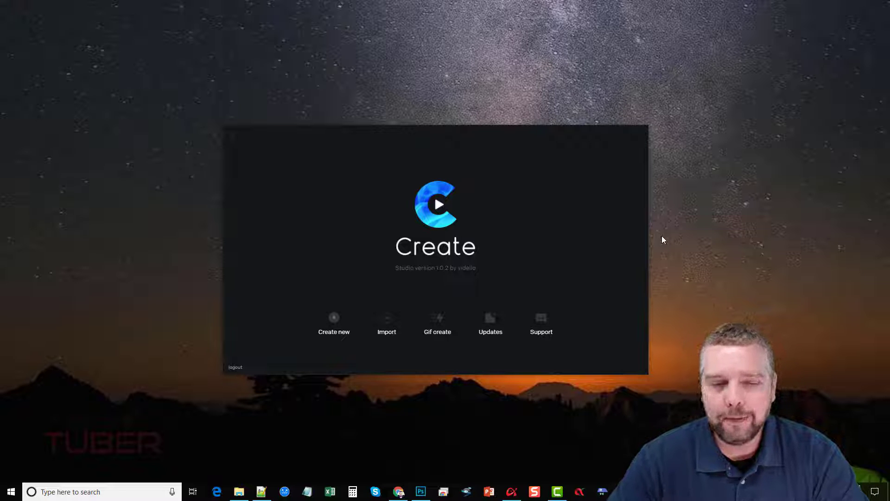
- Create a new project and maximize the editor window
left_click_drag(524, 142, 528, 80)
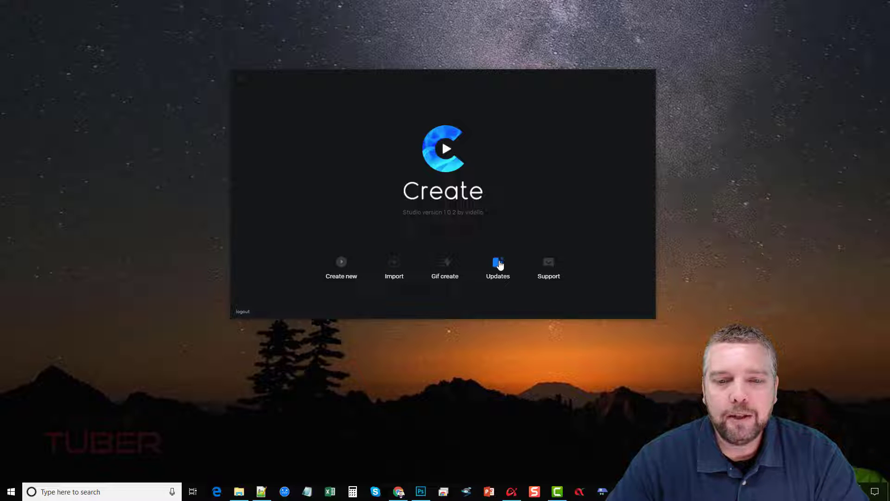
left_click(341, 263)
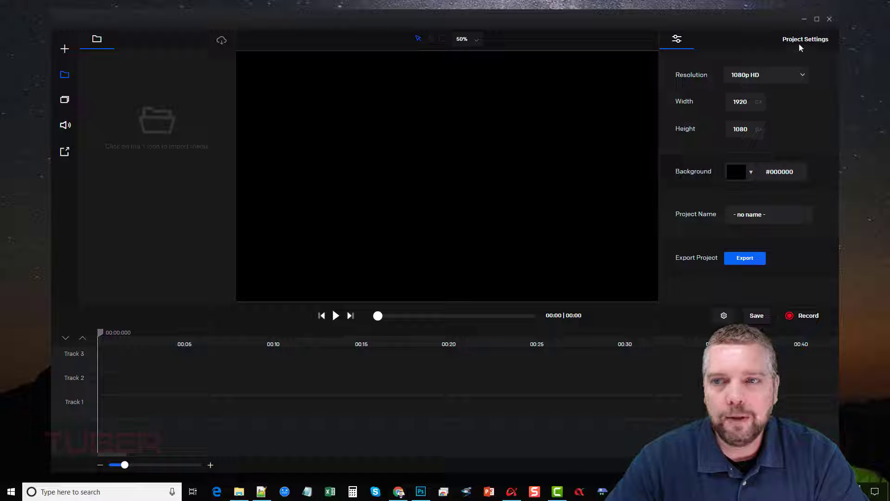
left_click(817, 19)
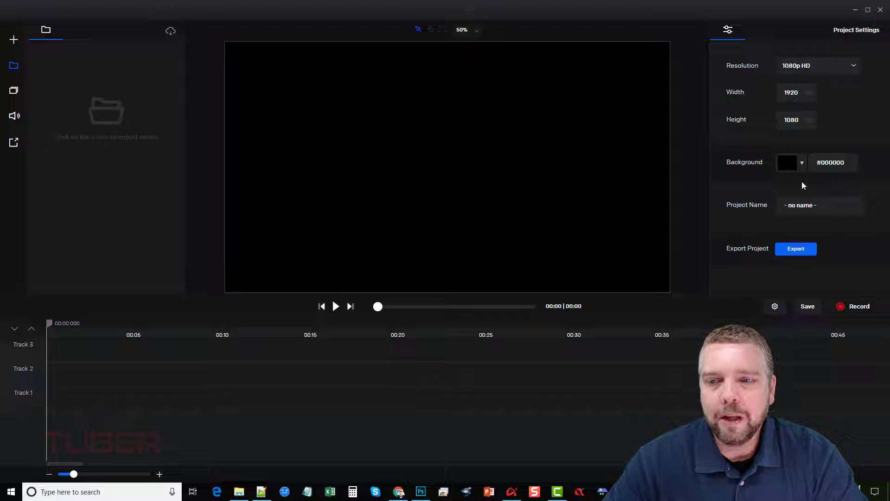
- Review the recording setup and its screen recording source options, then return to the project settings
left_click(859, 308)
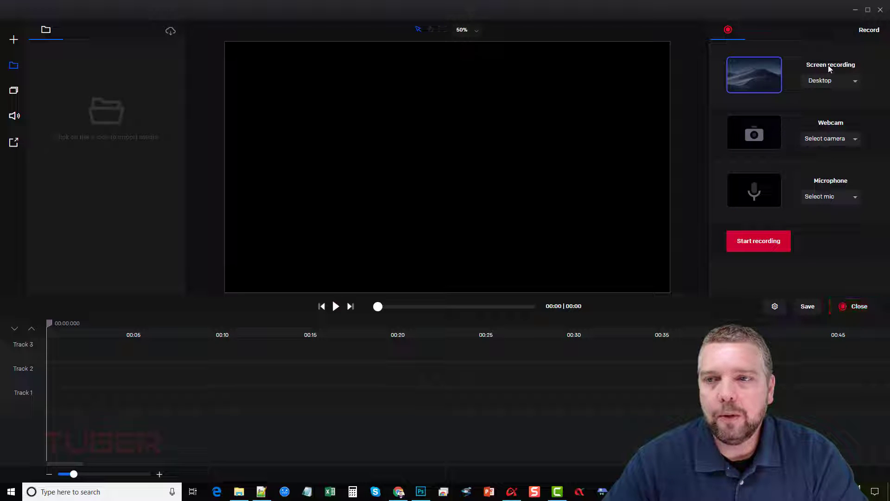
left_click(850, 80)
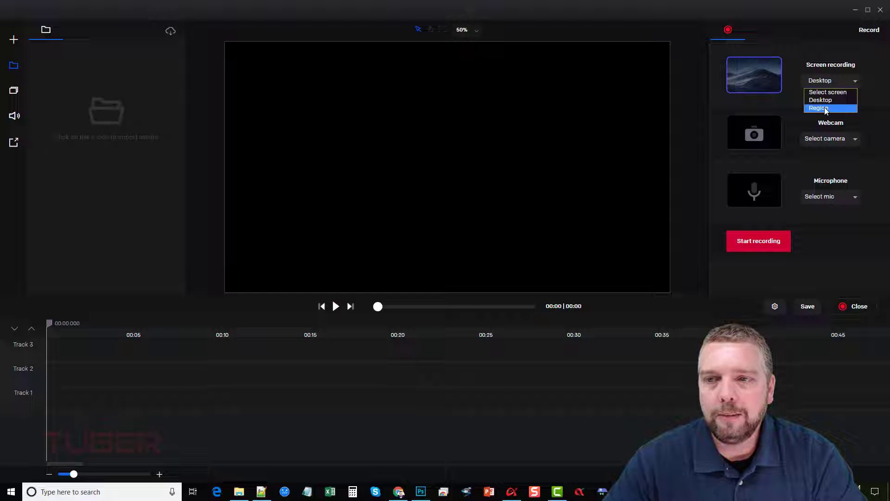
left_click(870, 126)
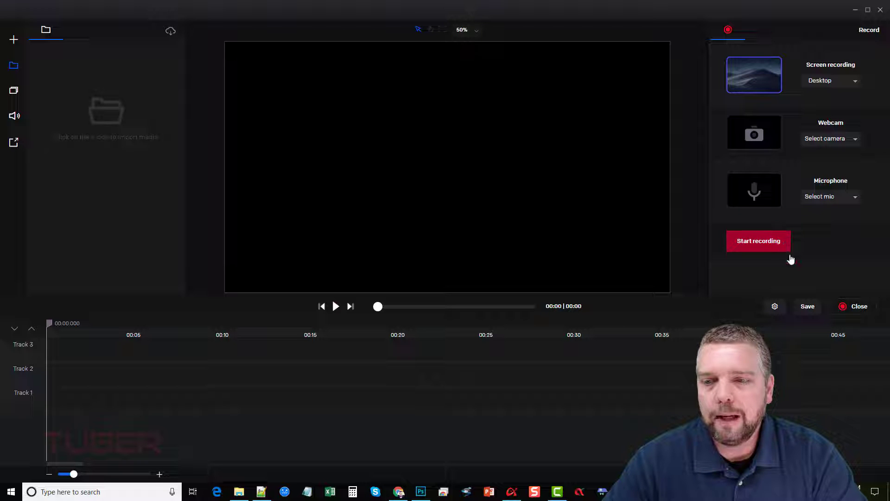
left_click(855, 306)
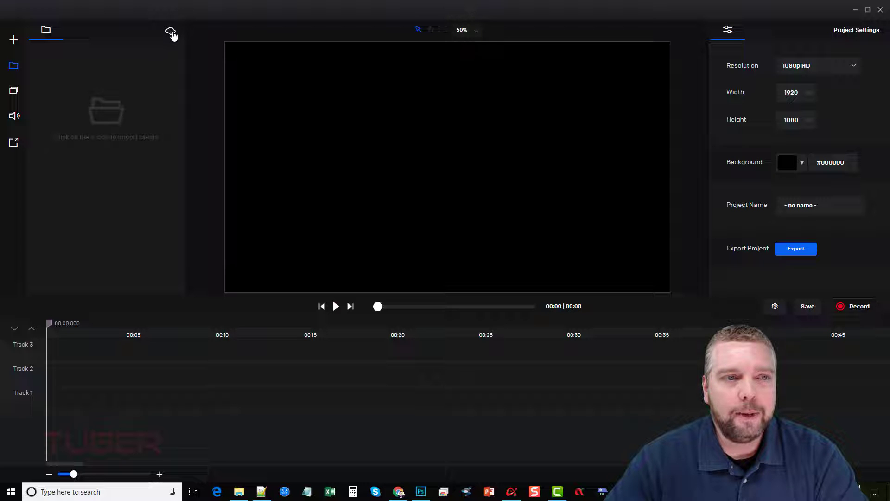
- Open the stock media library and look through its footage and image collections
left_click(171, 31)
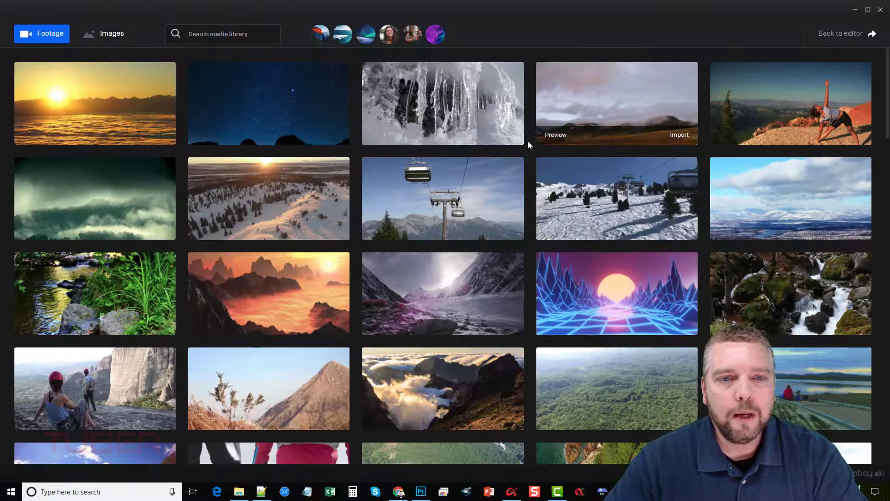
mouse_move(413, 184)
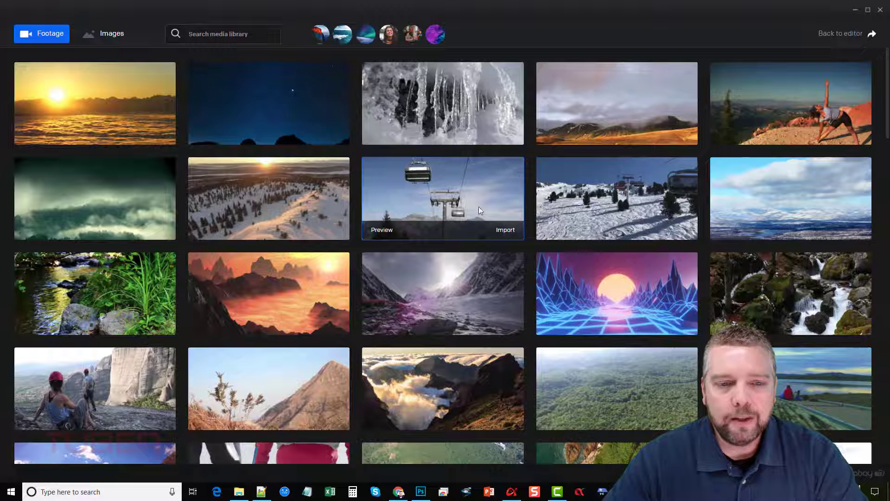
left_click(507, 230)
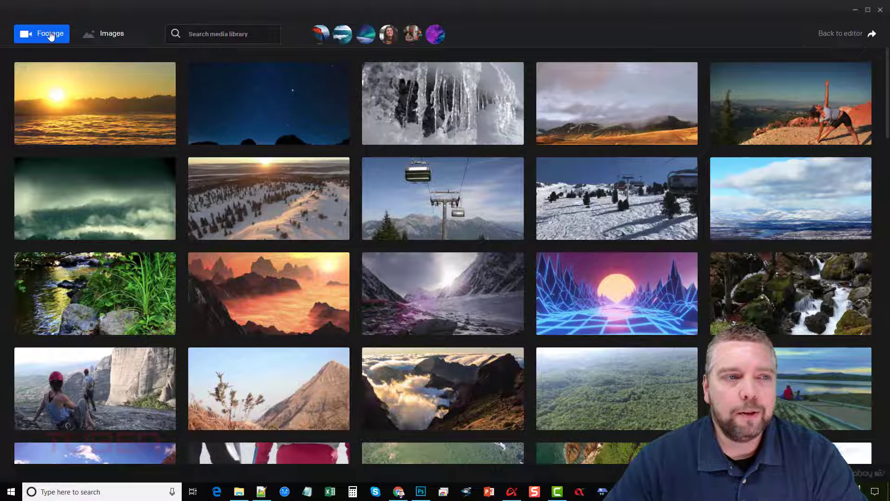
left_click(115, 36)
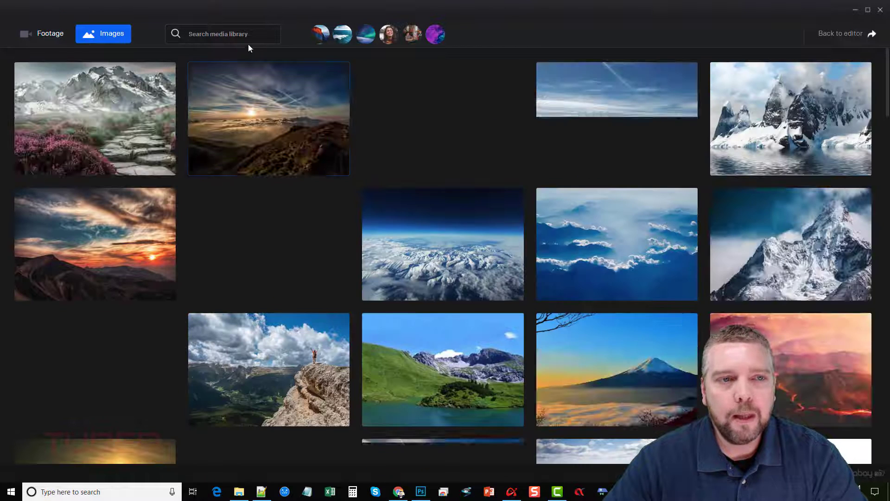
left_click(247, 34)
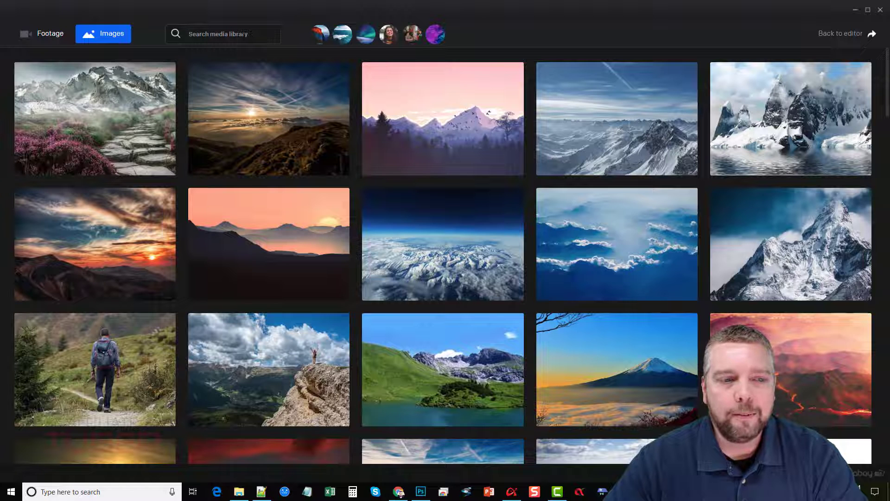
mouse_move(397, 228)
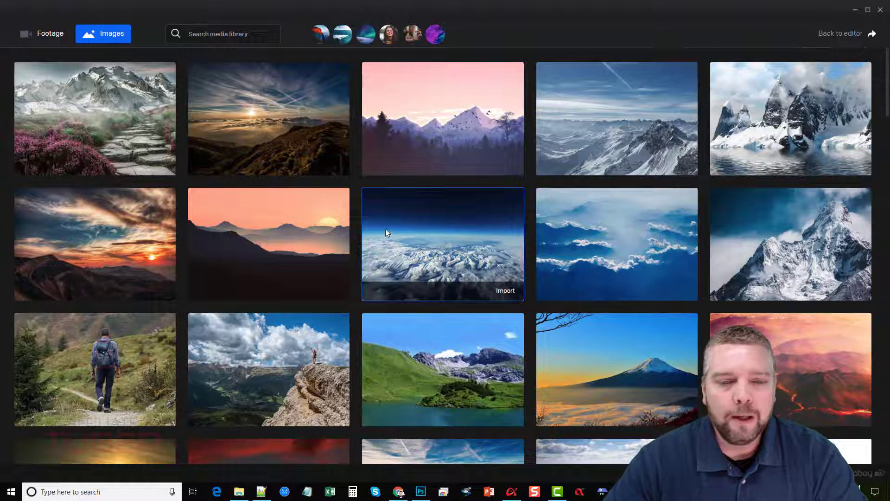
- Search the stock footage for "mountains" and import the clip of orange mist between dark peaks
left_click(65, 41)
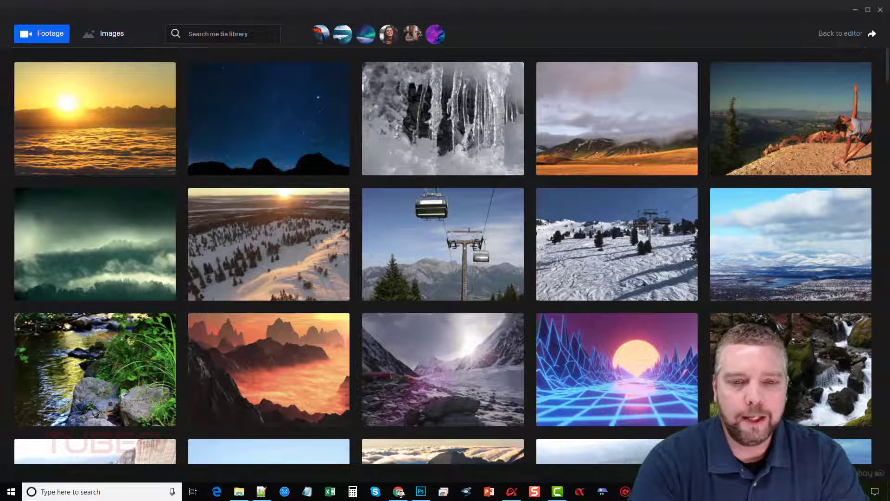
type("mountains")
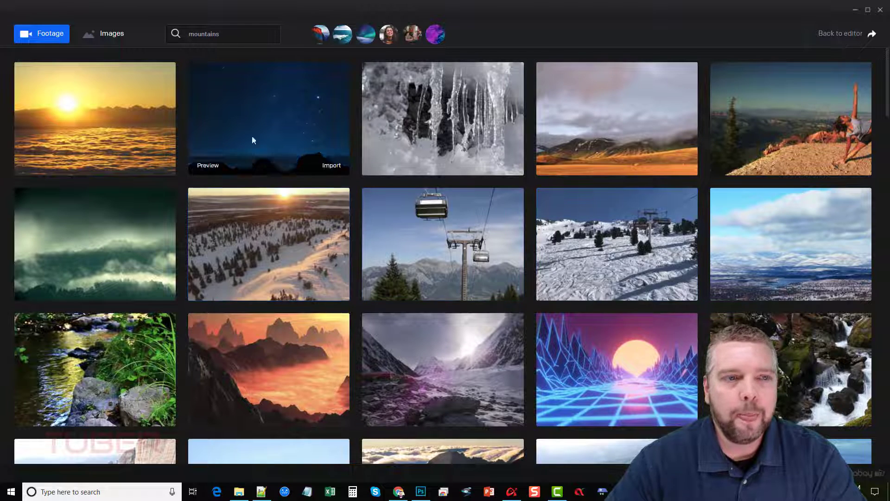
scroll(241, 168, "down", 4)
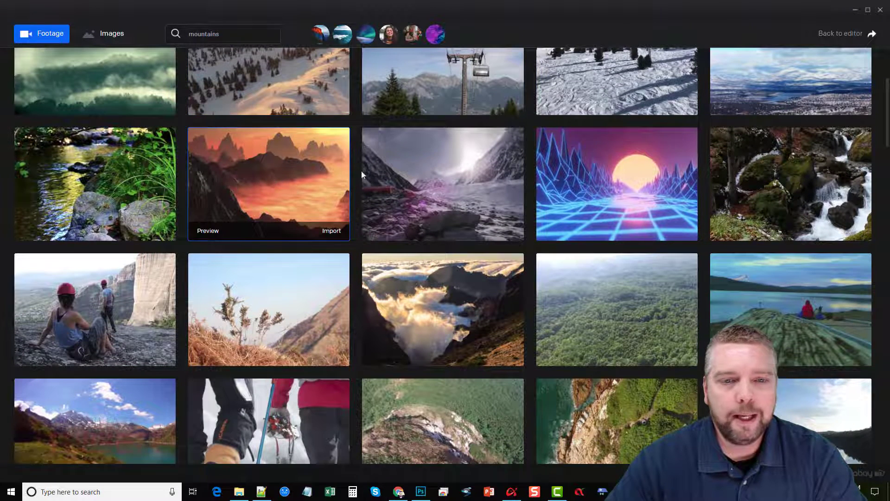
left_click(327, 231)
- Import the clip of pine trees on a rocky cliff and the dark night-sky clip with silhouetted hills
mouse_move(268, 153)
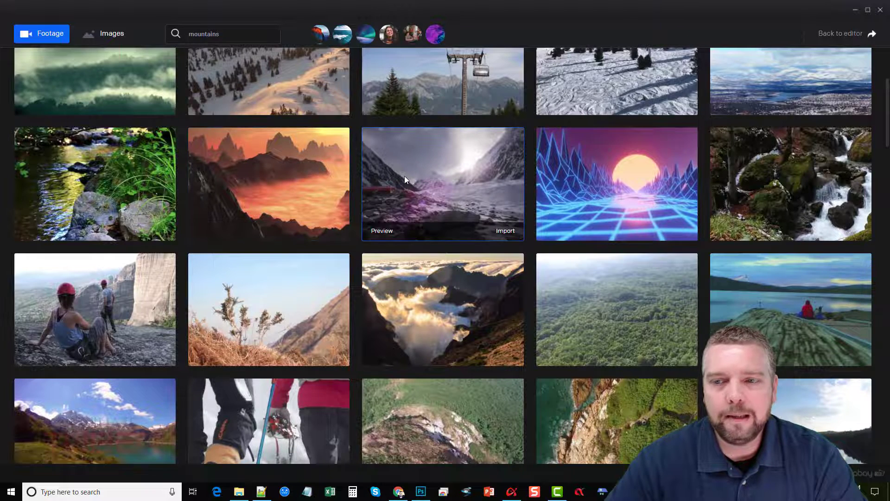
scroll(405, 176, "down", 2)
scroll(277, 175, "down", 2)
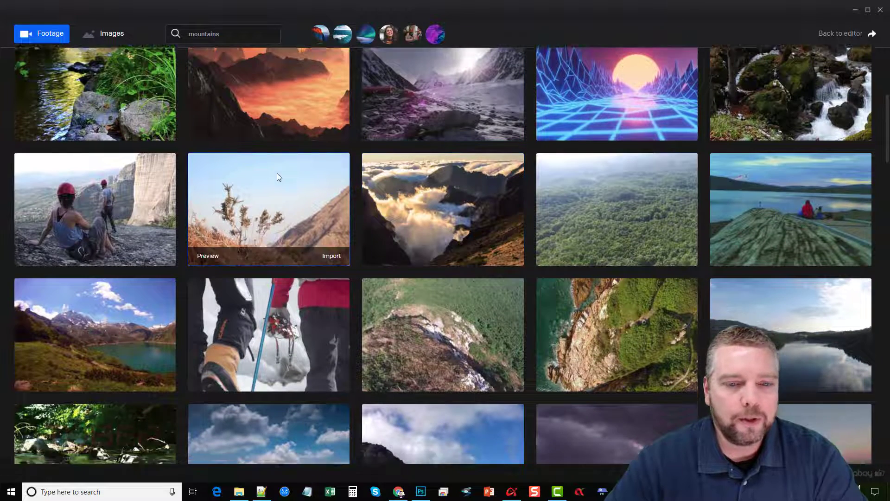
scroll(357, 209, "down", 1)
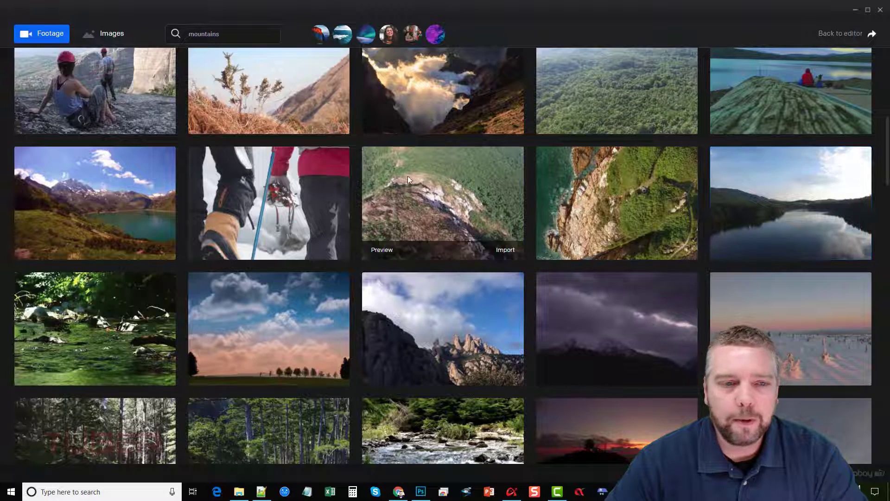
scroll(323, 187, "down", 4)
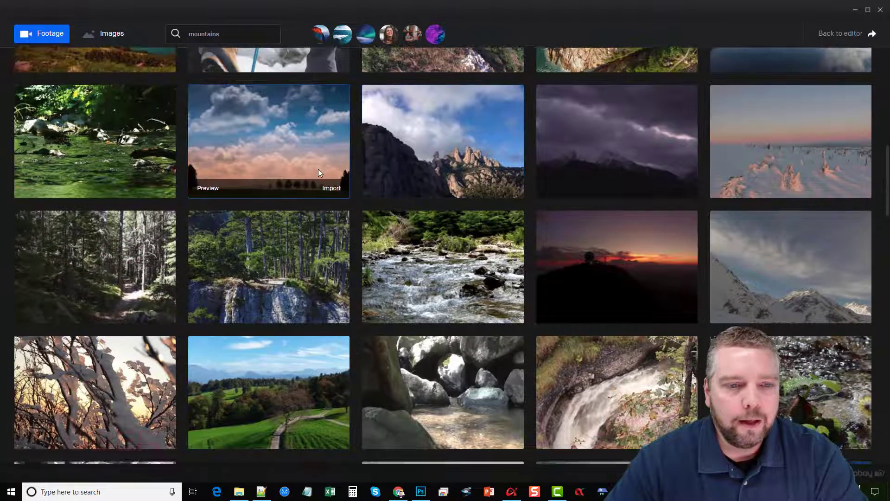
scroll(323, 165, "down", 2)
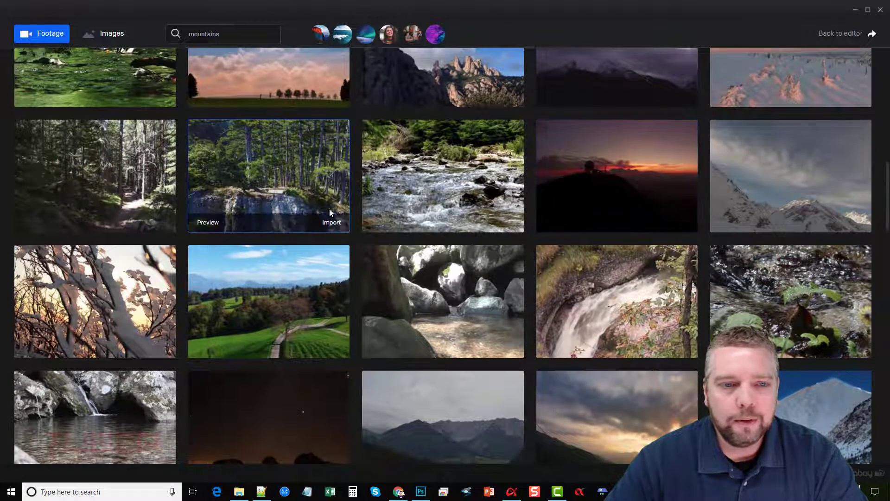
left_click(332, 224)
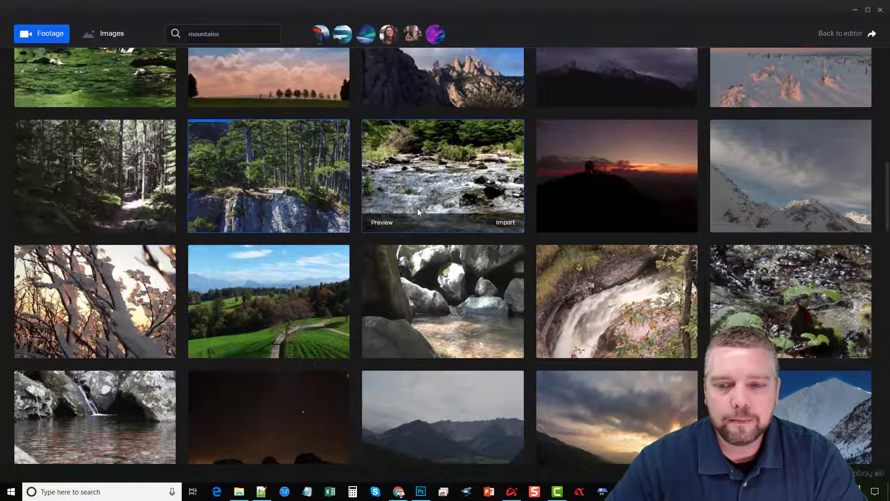
scroll(418, 208, "down", 6)
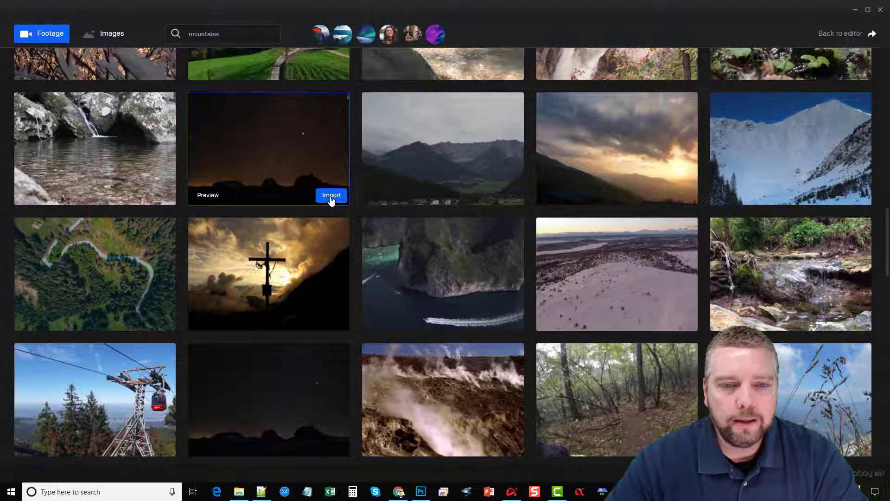
left_click(331, 196)
- Import the clip of golden clouds over a dark mountain ridge and return to the editor
scroll(407, 203, "down", 3)
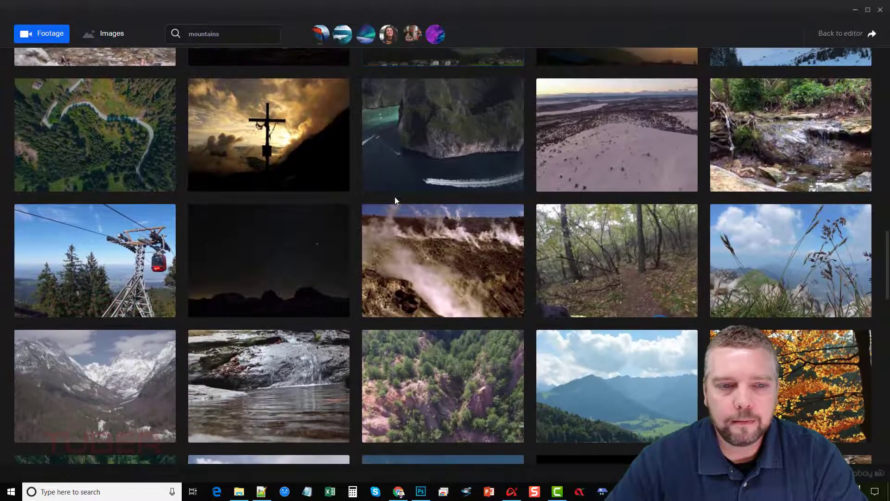
scroll(331, 191, "down", 3)
scroll(334, 193, "down", 3)
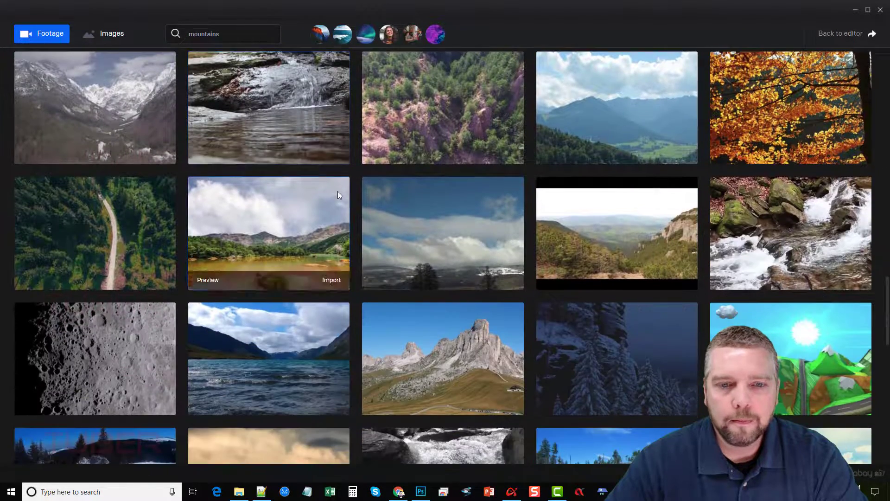
scroll(435, 195, "down", 3)
scroll(438, 193, "down", 2)
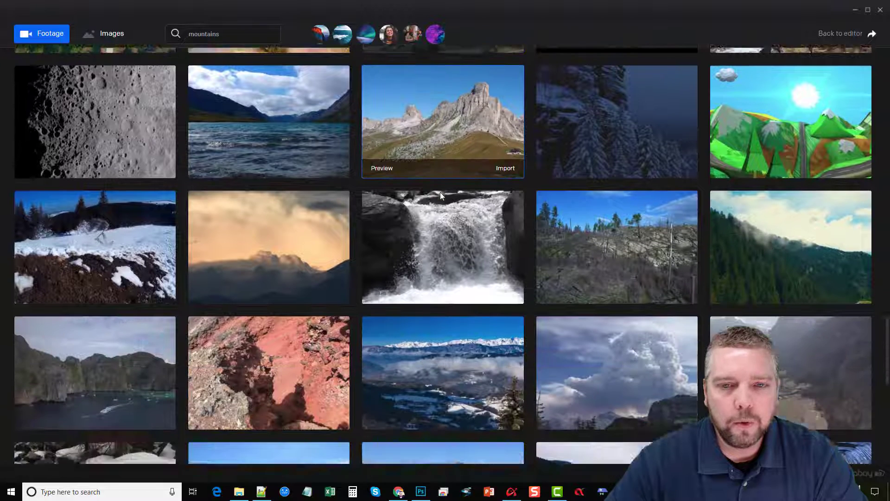
scroll(441, 192, "down", 1)
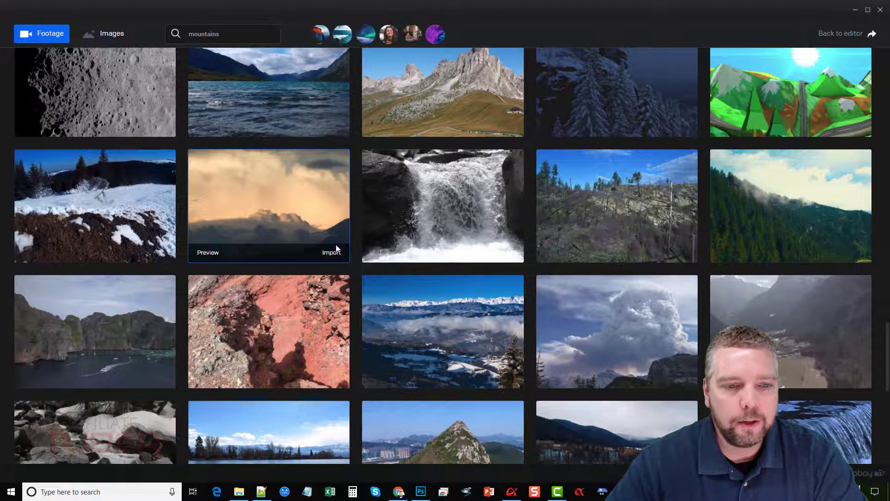
left_click(335, 253)
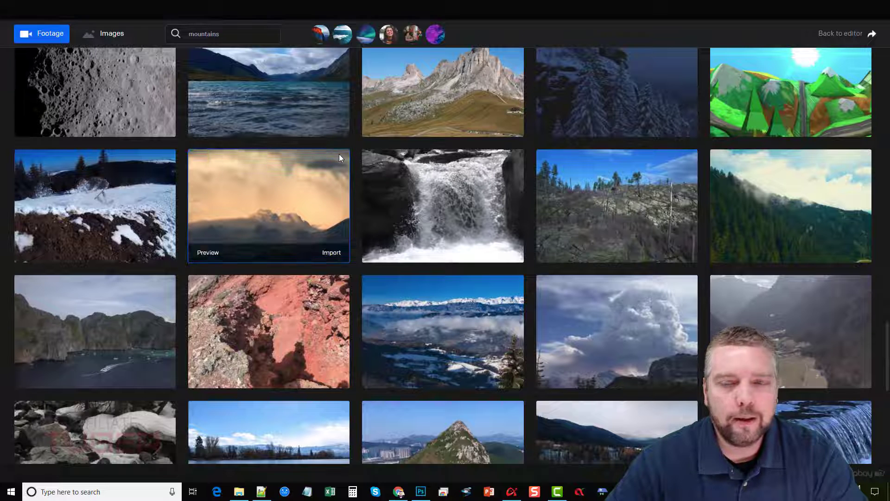
left_click(838, 35)
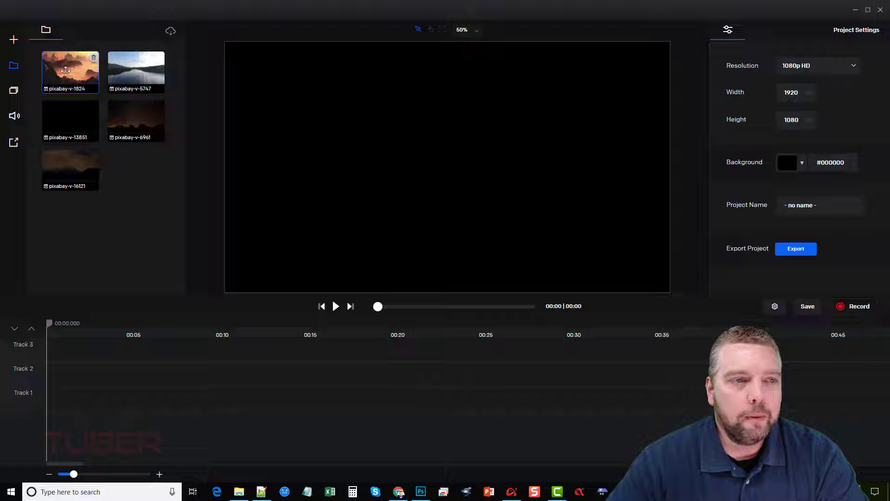
- Place pixabay-v-1824 at the start of Track 2, followed by pixabay-v-5747 trimmed to end at 00:10
left_click_drag(67, 64, 55, 369)
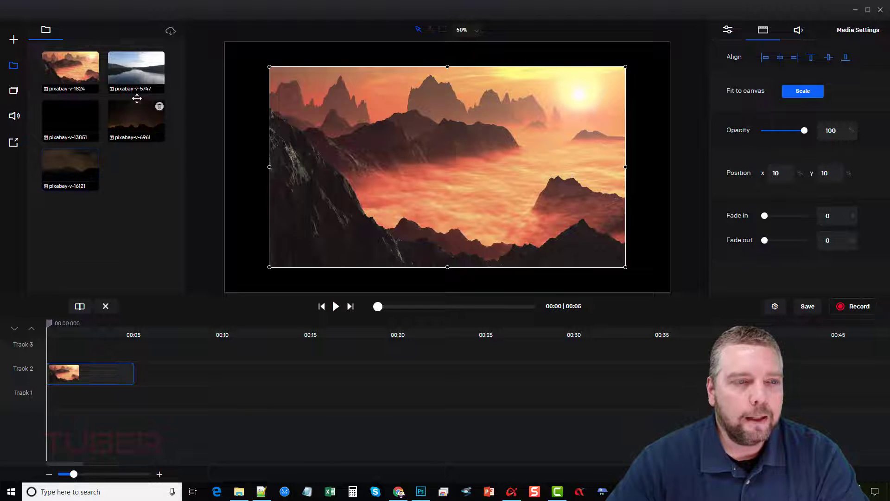
left_click_drag(137, 74, 166, 376)
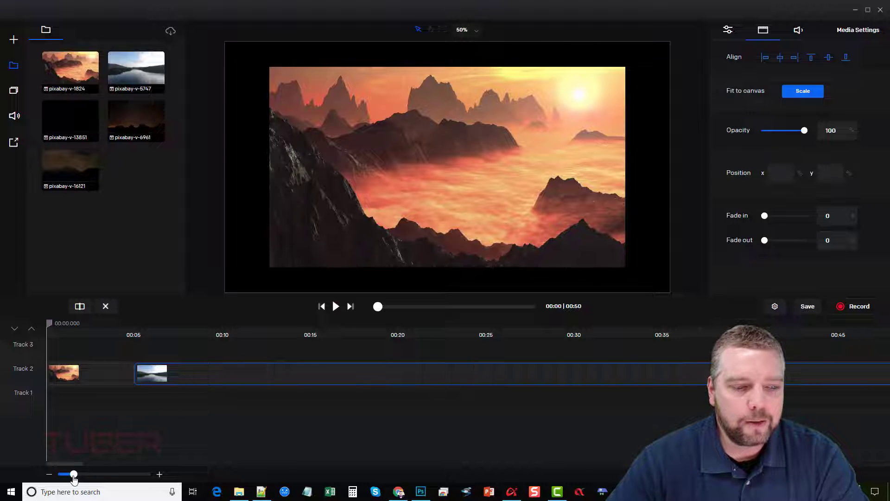
mouse_move(73, 476)
left_mouse_down()
mouse_move(123, 477)
mouse_move(71, 479)
left_mouse_up()
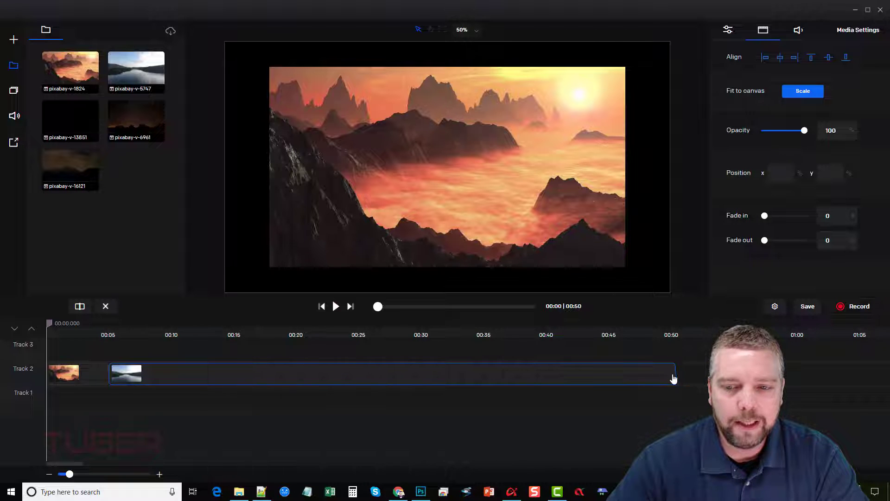
left_click_drag(655, 378, 171, 370)
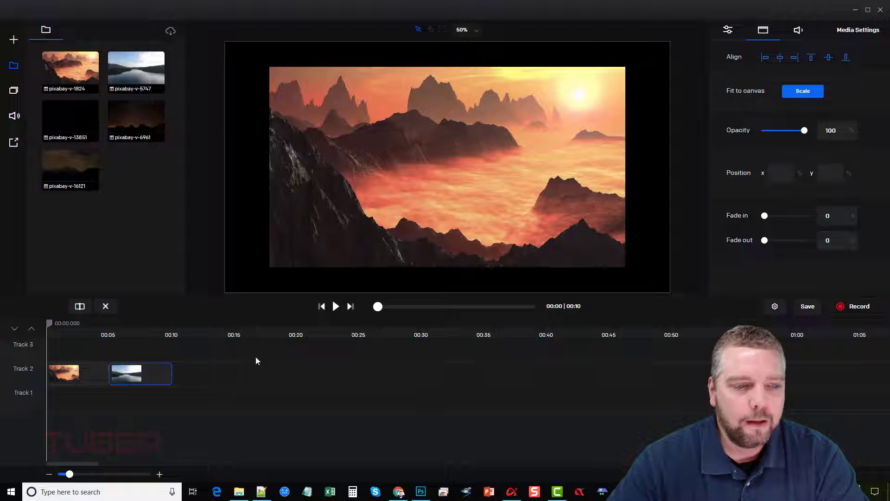
- Add pixabay-v-13851 and pixabay-v-6961 one after the other behind the lake clip on Track 2
left_click_drag(71, 120, 223, 373)
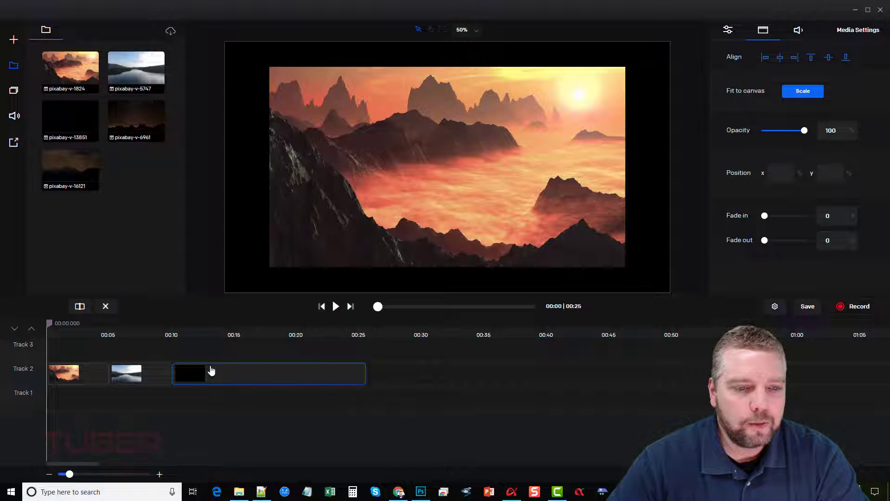
left_click_drag(135, 121, 398, 376)
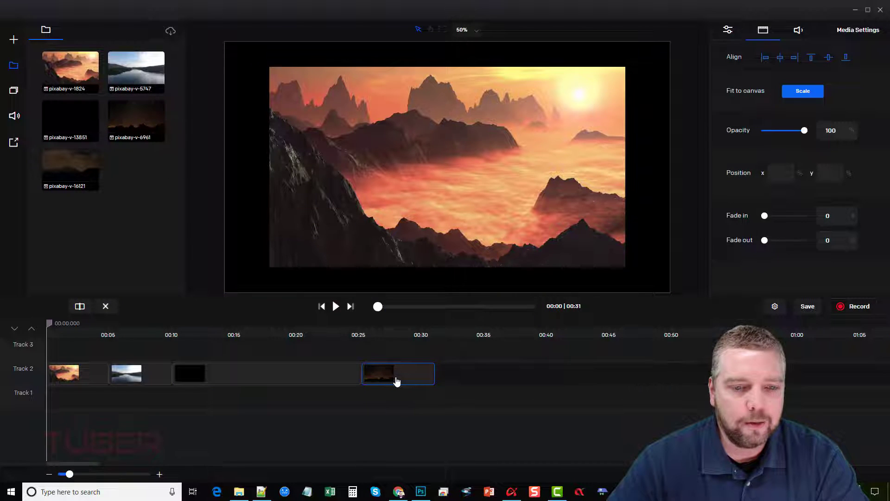
- Add pixabay-v-16121 behind pixabay-v-6961 at the end of Track 2
left_click_drag(60, 165, 493, 376)
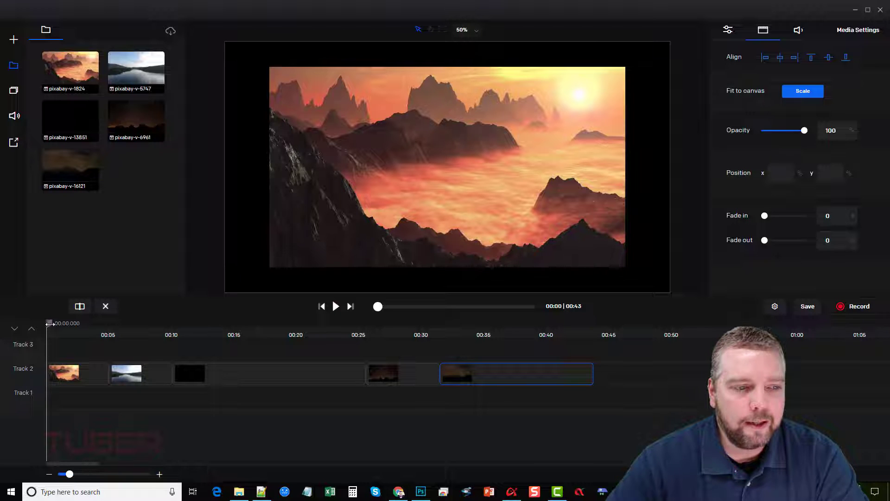
left_click_drag(50, 323, 153, 339)
- Remove pixabay-v-13851 and pixabay-v-16121 from Track 2 and move pixabay-v-6961 directly behind the lake clip
left_click(241, 375)
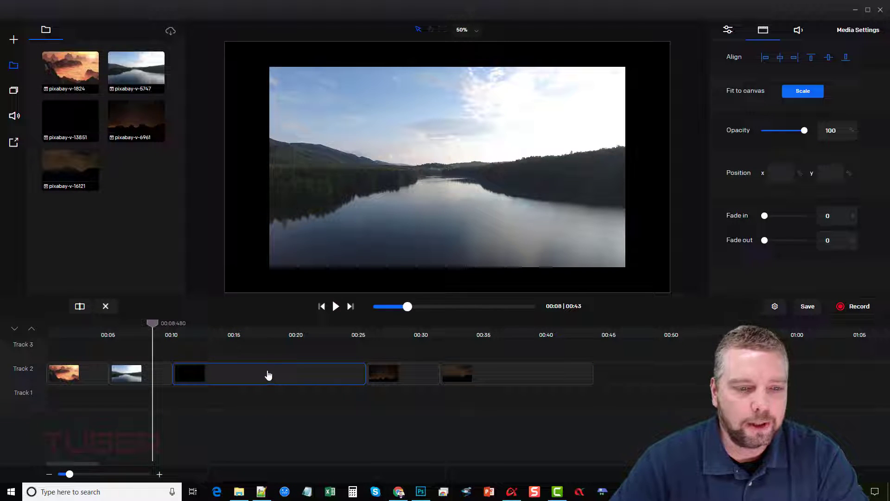
left_click(106, 306)
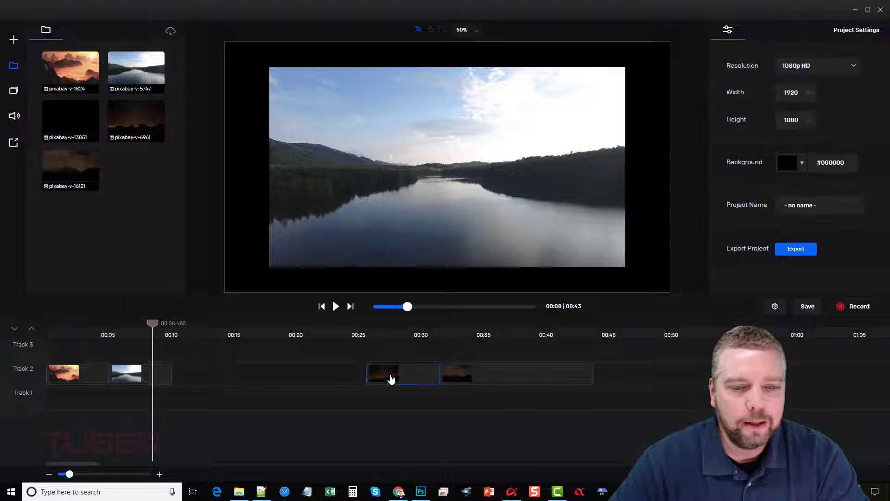
left_click_drag(391, 378, 228, 377)
left_click_drag(477, 382, 315, 383)
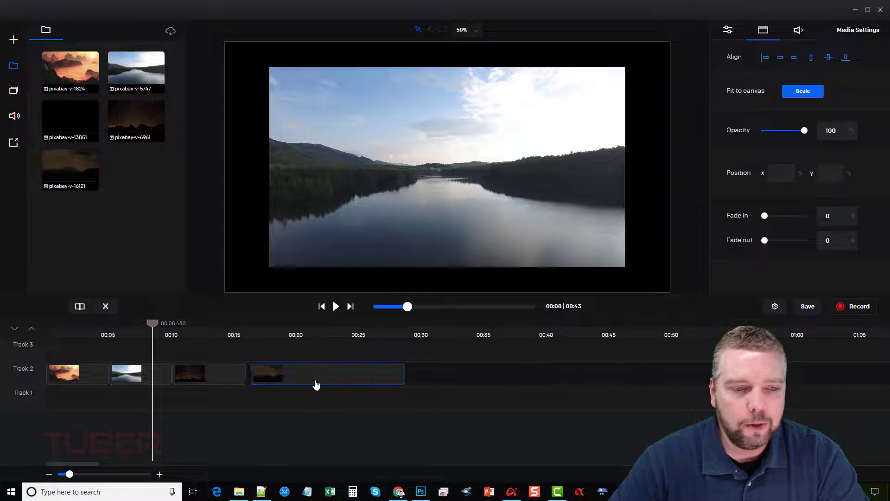
left_click_drag(152, 323, 35, 328)
left_click(106, 305)
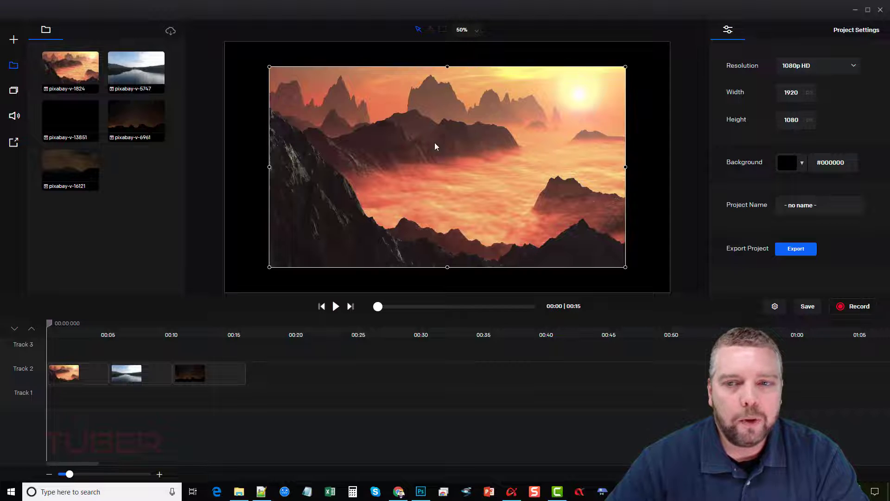
- Scale the sunset, lake and night-sky clips on Track 2 to fit the canvas, and return the playhead to the start
left_click_drag(49, 324, 60, 323)
left_click(97, 376)
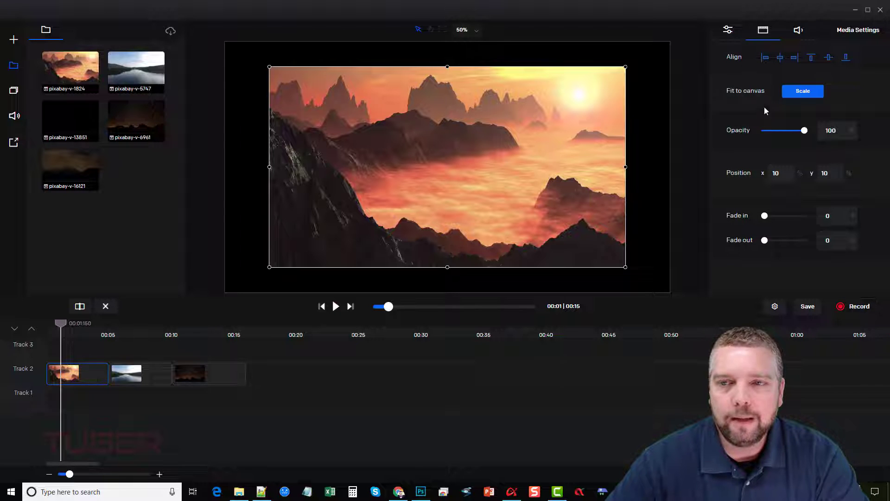
left_click(798, 94)
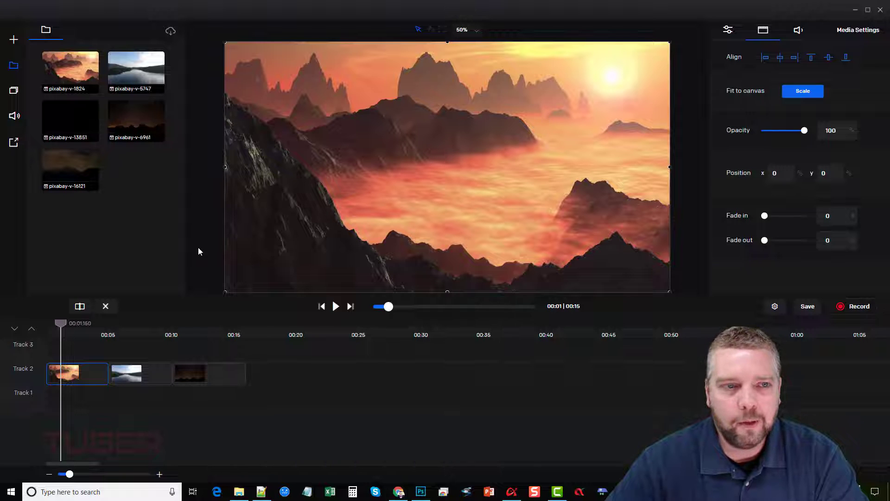
left_click(146, 374)
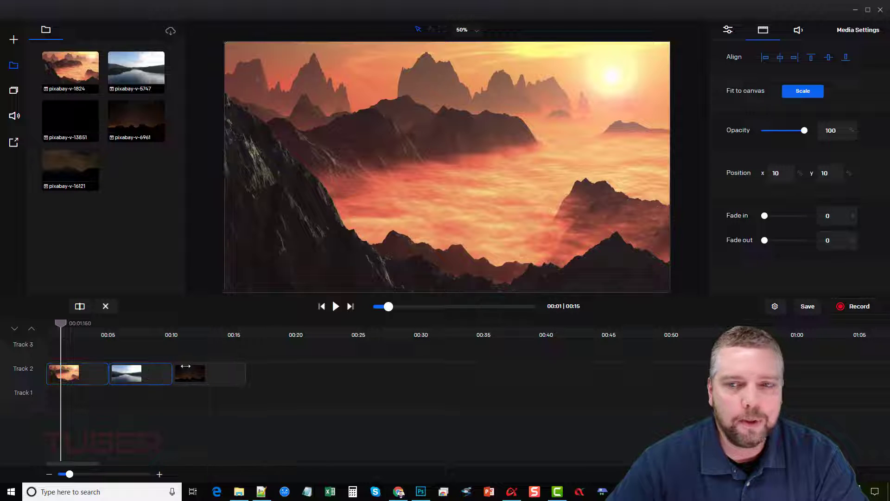
left_click(803, 95)
left_click_drag(61, 323, 126, 327)
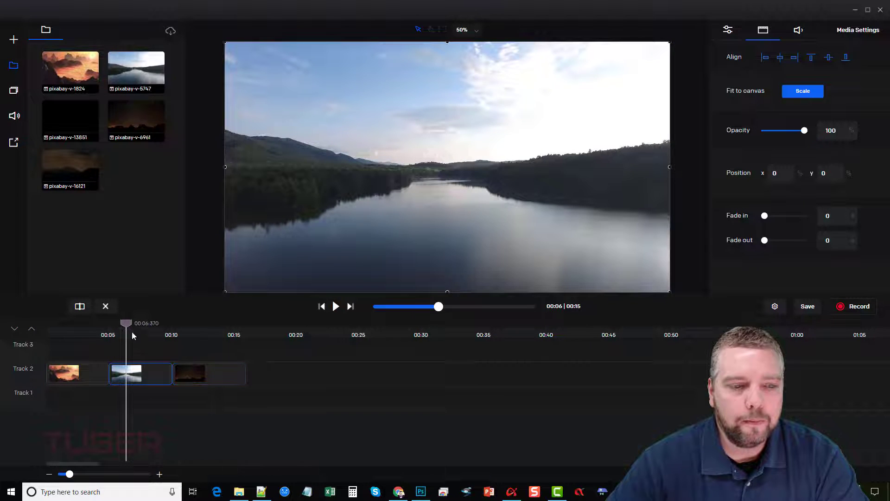
left_click(186, 376)
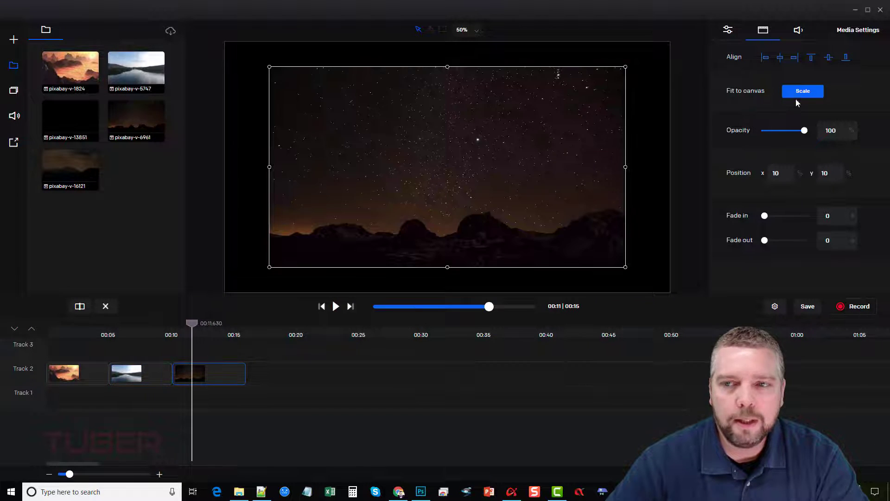
left_click(800, 93)
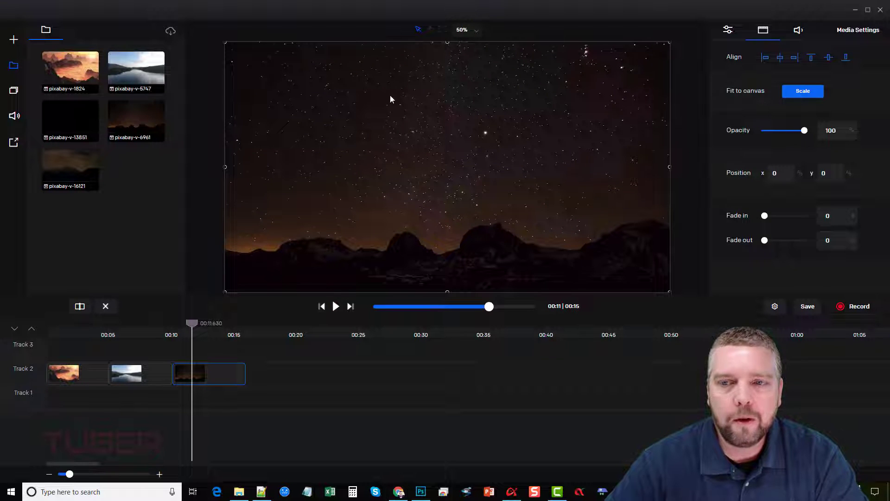
left_click_drag(190, 322, 48, 323)
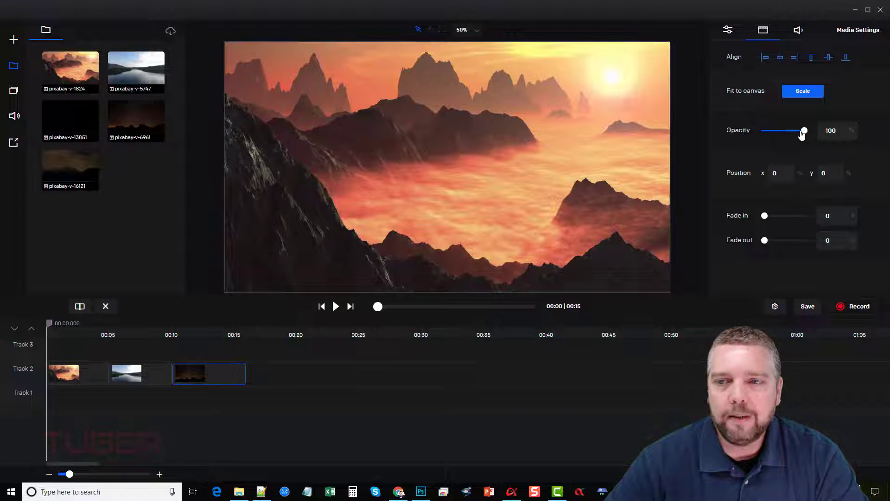
- Try out the opacity setting on the lake clip, leaving it at 100
left_click(126, 375)
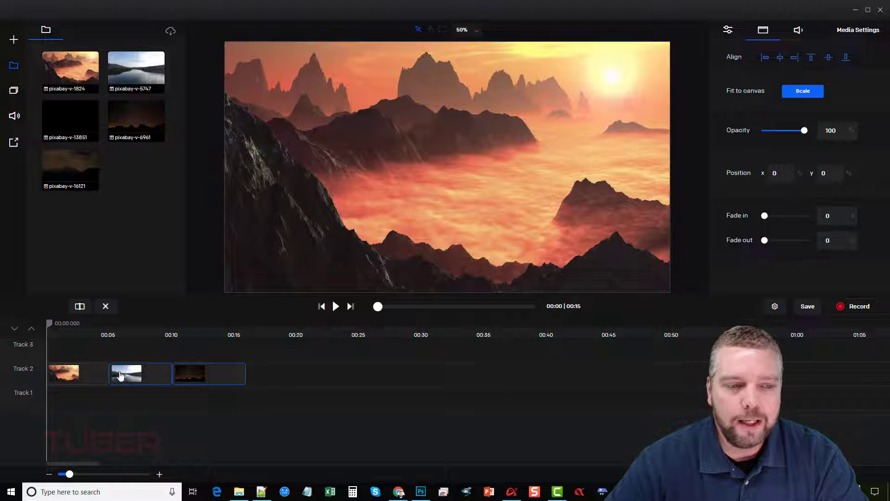
left_click(91, 379)
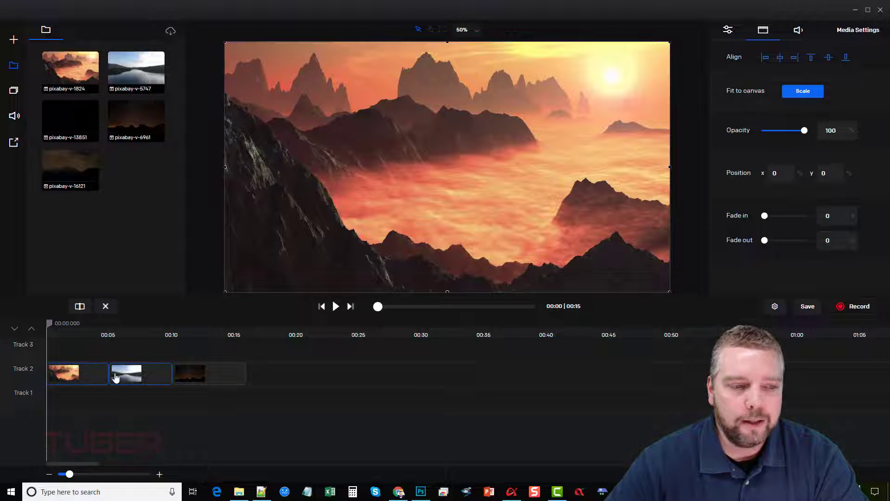
left_click(147, 379)
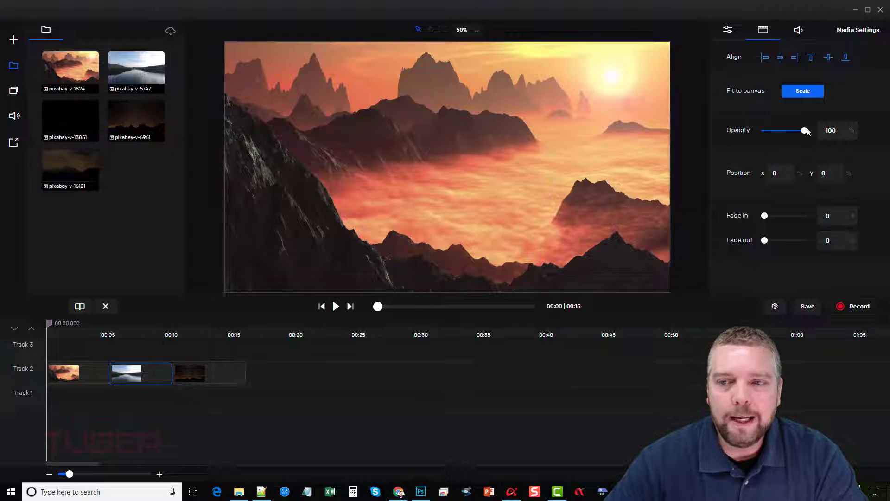
left_click_drag(47, 322, 142, 332)
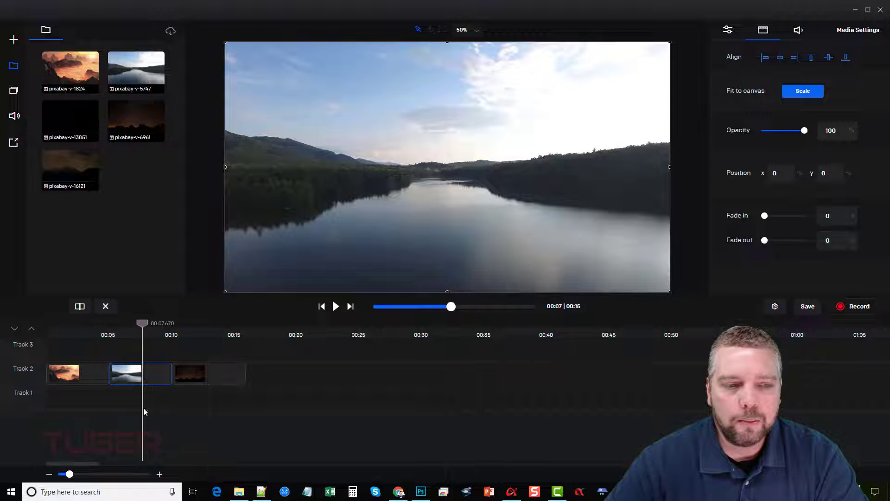
mouse_move(805, 132)
left_mouse_down()
mouse_move(763, 134)
mouse_move(804, 131)
left_mouse_up()
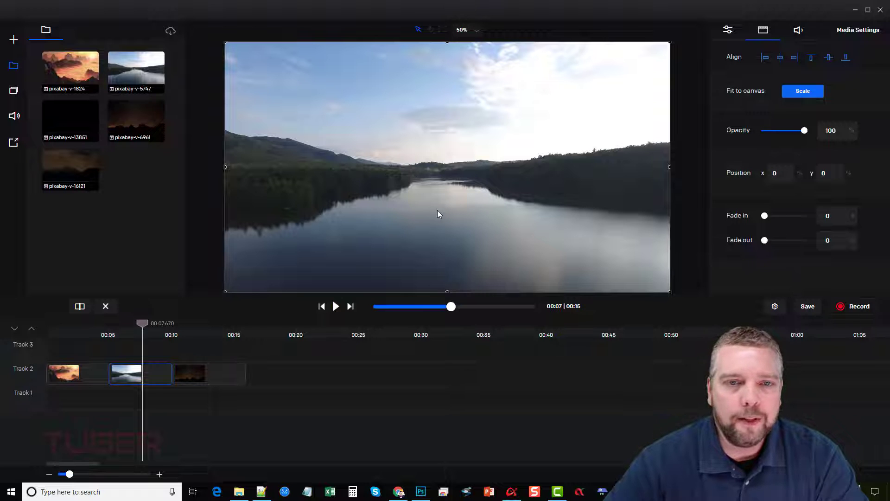
left_click_drag(142, 324, 50, 323)
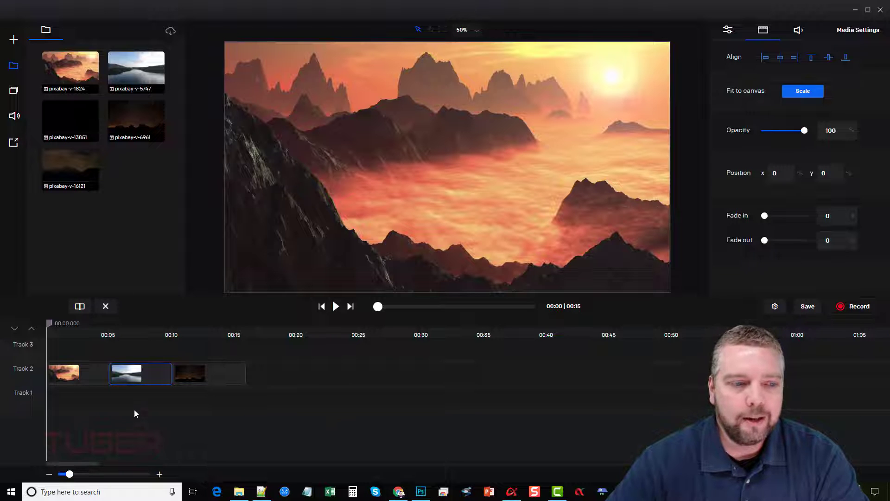
- Move the lake clip to Track 3 over the sunset clip and shrink it into an upper-right inset at about x 60.5, y 2.8
left_click_drag(138, 378, 102, 358)
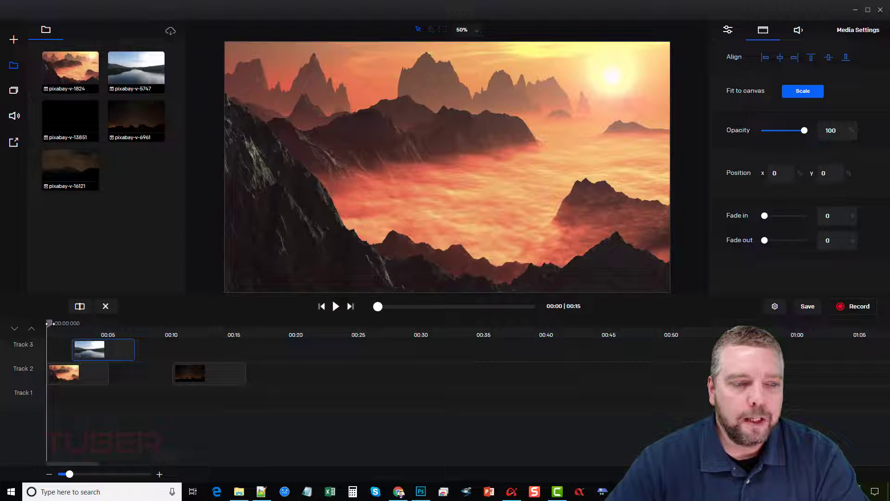
left_click_drag(50, 323, 85, 327)
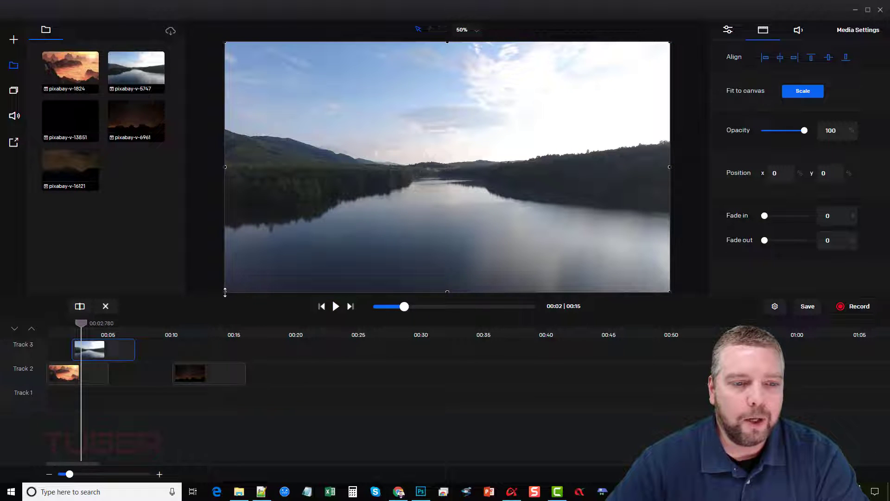
mouse_move(225, 292)
left_mouse_down()
mouse_move(237, 272)
mouse_move(237, 304)
left_mouse_up()
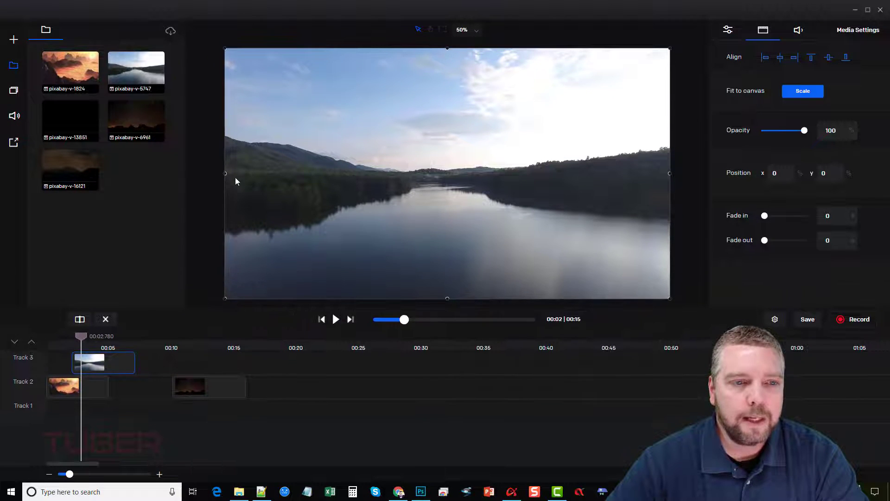
left_click_drag(230, 174, 537, 137)
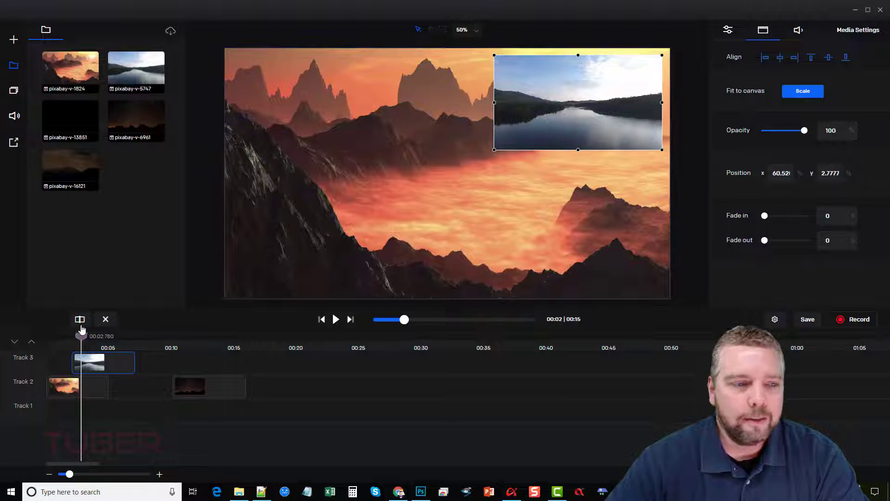
- Move the night-sky clip directly behind the sunset clip on Track 2
left_click_drag(81, 329, 44, 335)
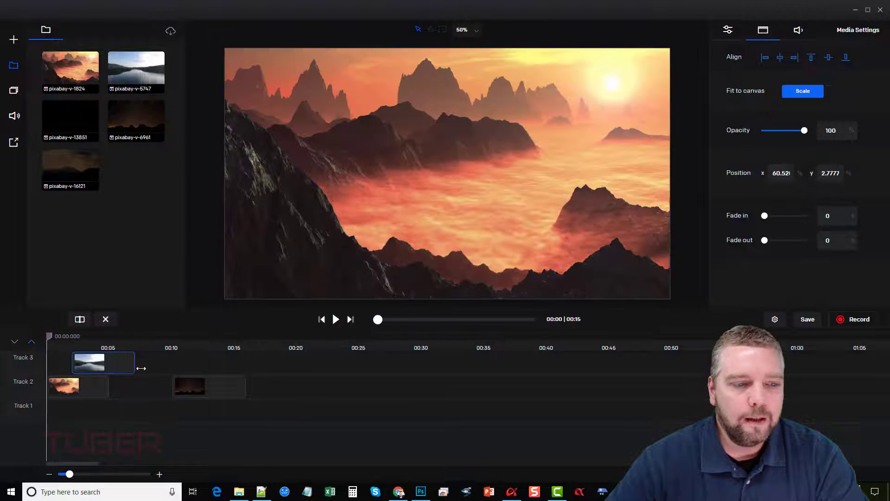
left_click_drag(182, 383, 142, 384)
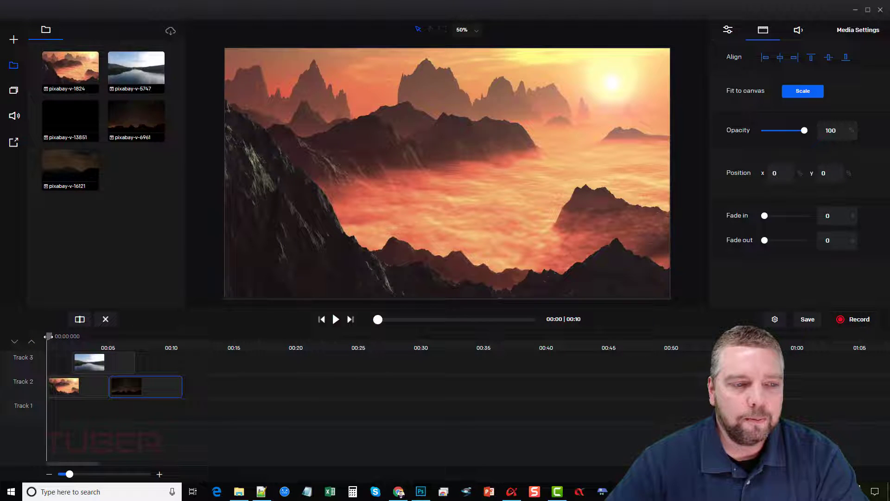
mouse_move(48, 336)
left_mouse_down()
mouse_move(141, 335)
mouse_move(38, 347)
left_mouse_up()
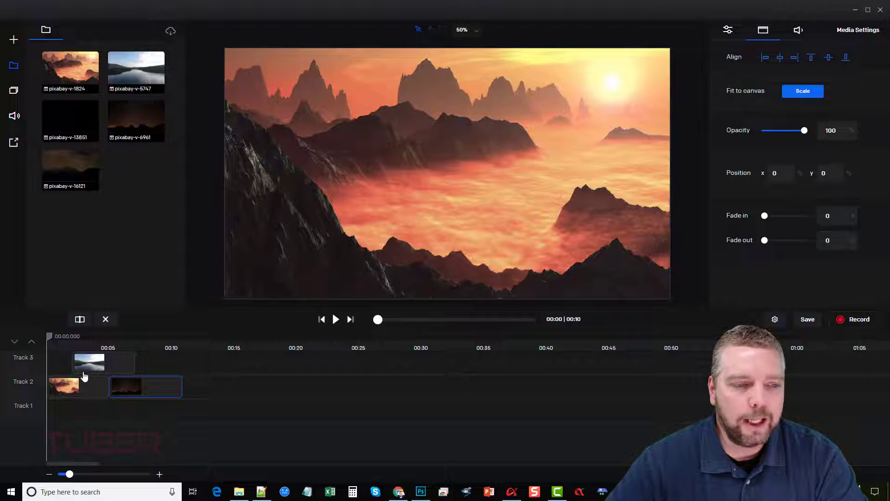
- Return the lake clip to Track 2 behind the sunset clip, with the night-sky clip directly after it
left_click_drag(130, 379, 192, 385)
left_click_drag(111, 367, 144, 390)
left_click_drag(196, 398, 253, 391)
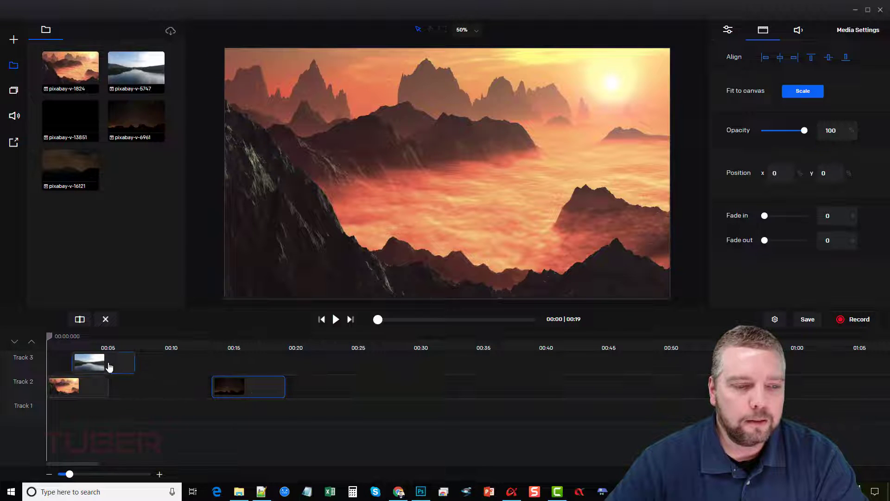
left_click_drag(108, 364, 150, 389)
left_click_drag(248, 389, 213, 397)
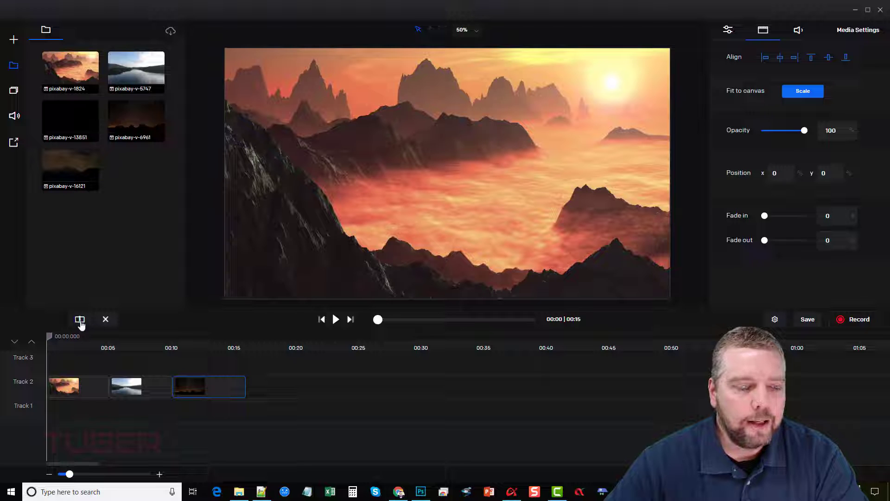
- Split the night-sky clip at 00:14.740 and delete the leftover piece at its end
left_click(72, 384)
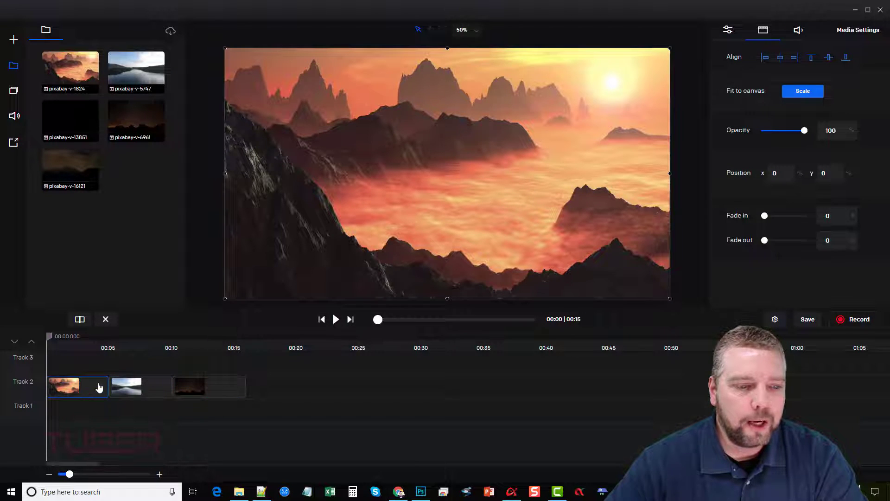
left_click_drag(48, 335, 232, 358)
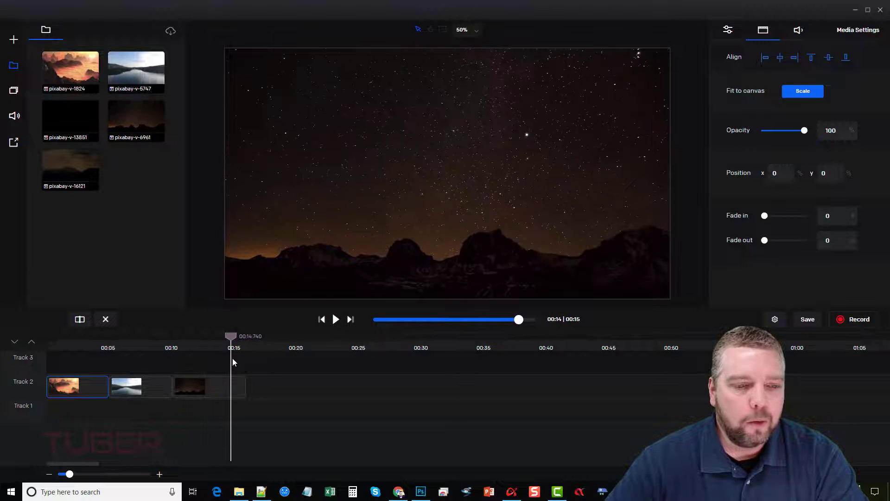
left_click(238, 389)
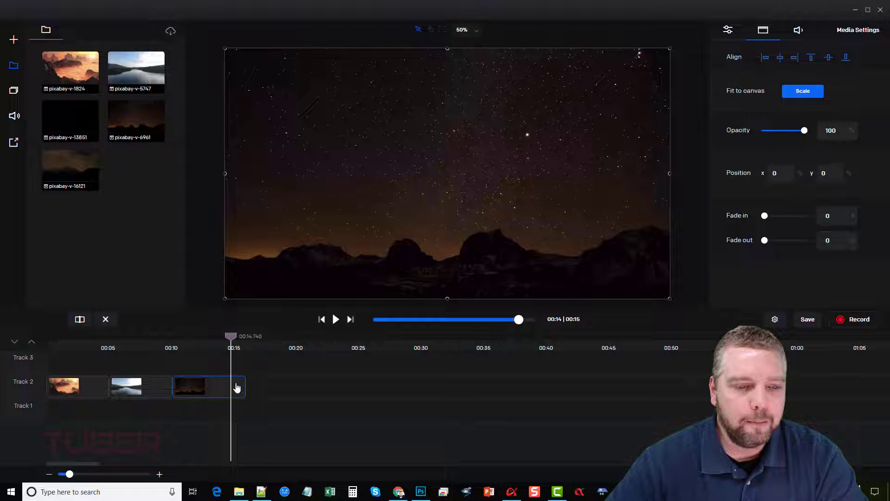
left_click(79, 322)
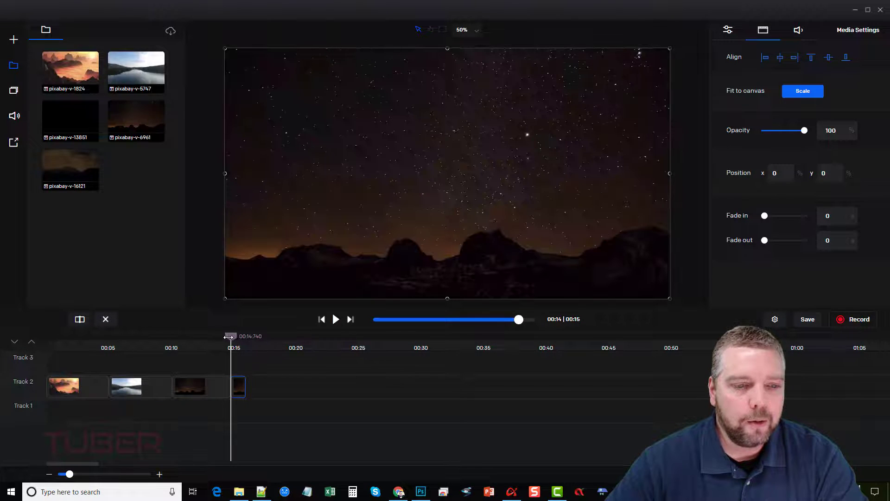
left_click(200, 340)
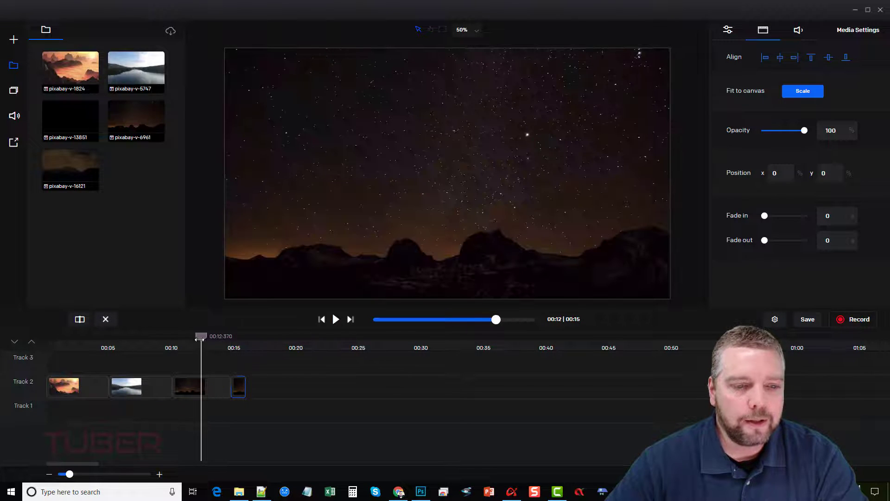
left_click(240, 389)
left_click(106, 319)
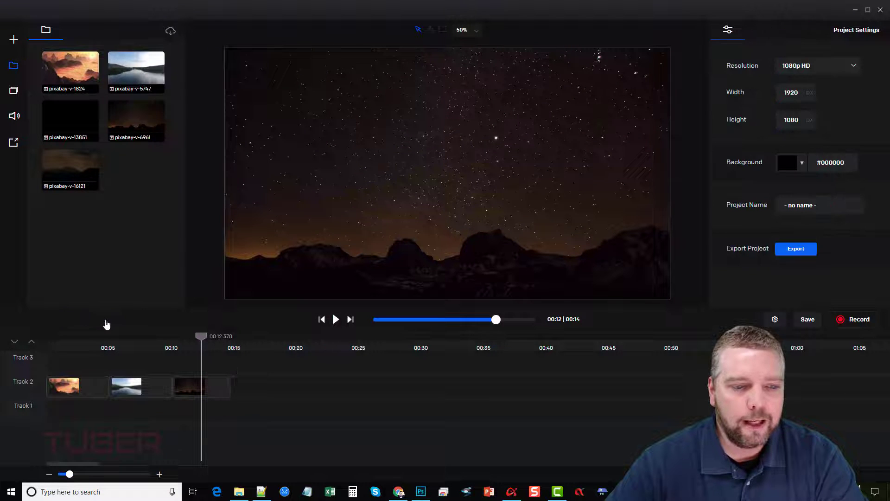
- Return to the start of the timeline and preview the Action track from the music library's Cinematic category
left_click_drag(197, 335, 32, 334)
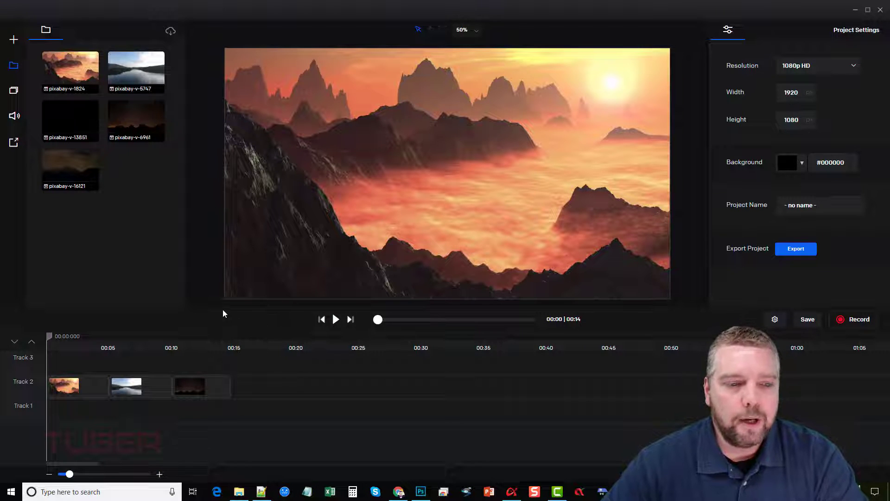
left_click(14, 115)
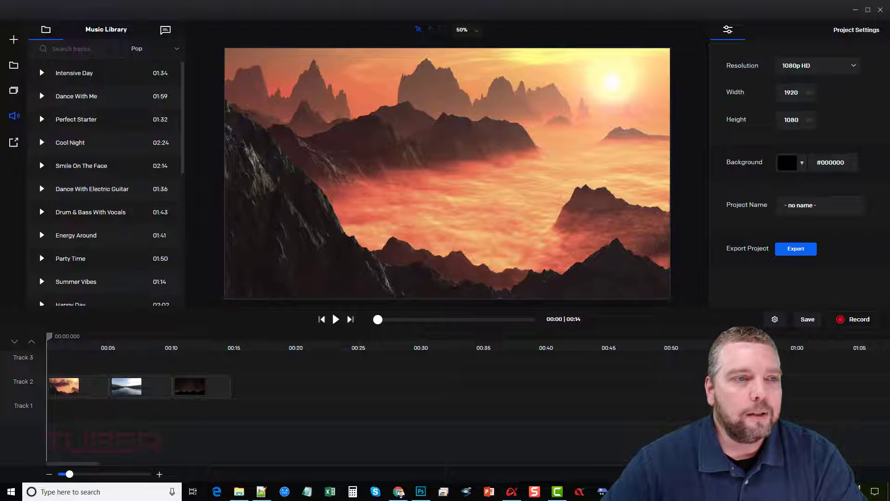
left_click(176, 49)
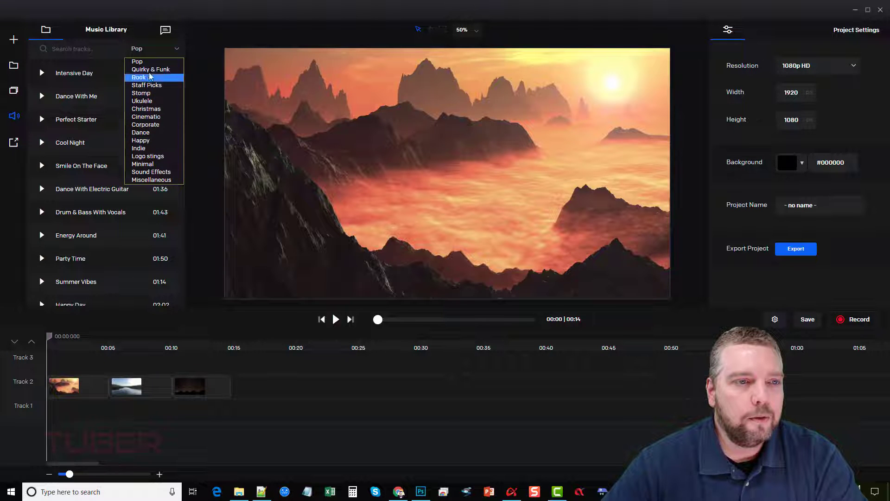
left_click(152, 119)
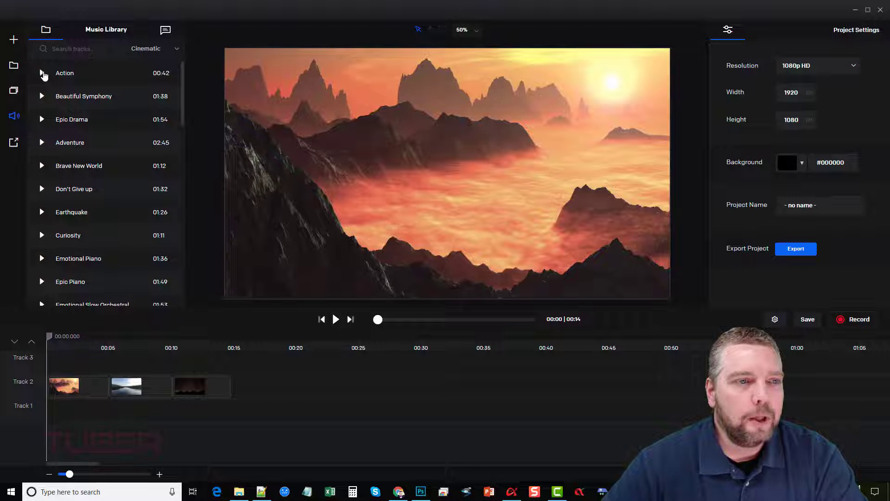
left_click(41, 74)
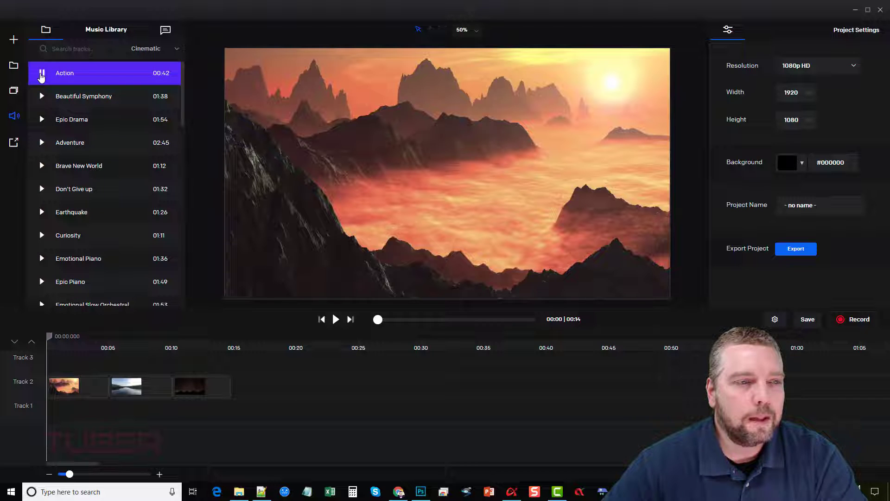
left_click(41, 74)
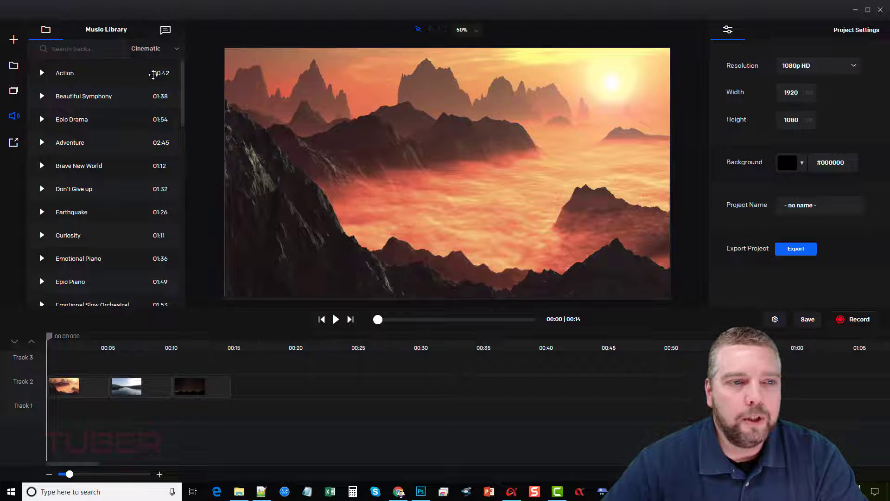
- Place the Action music on Track 1 from the start, trim it to end with the night-sky clip, and preview playback
left_click_drag(75, 70, 96, 409)
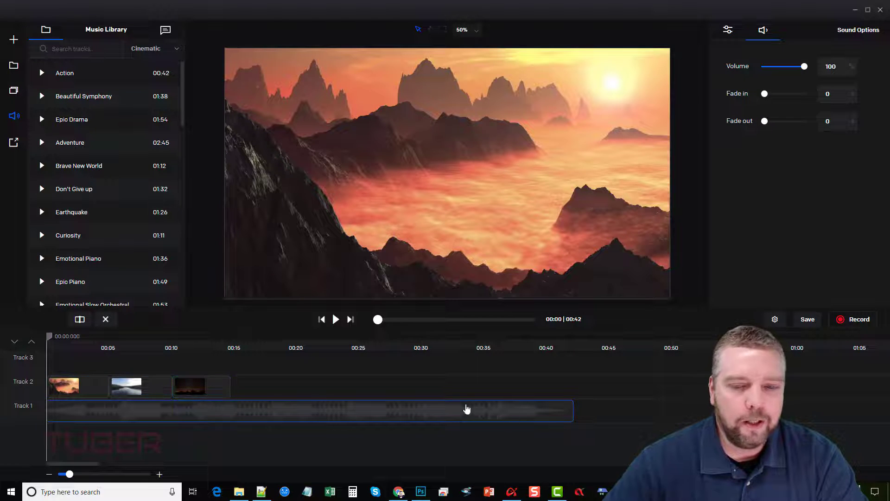
left_click_drag(572, 411, 231, 407)
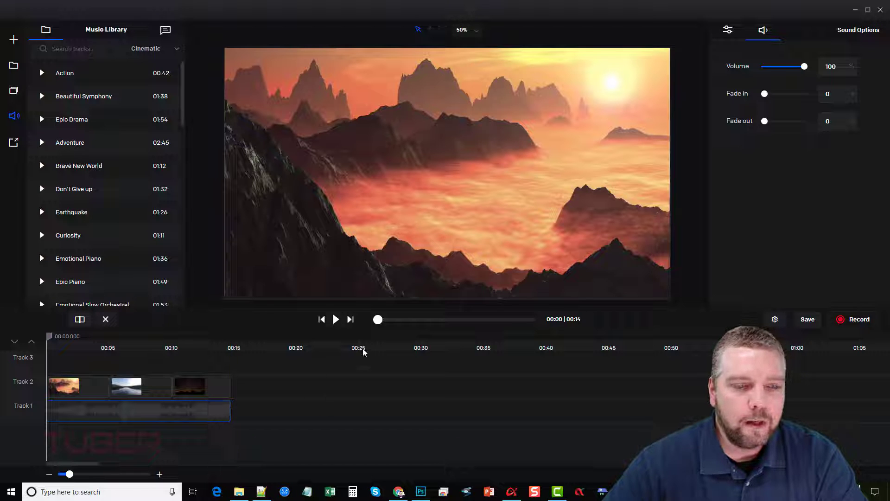
left_click(336, 320)
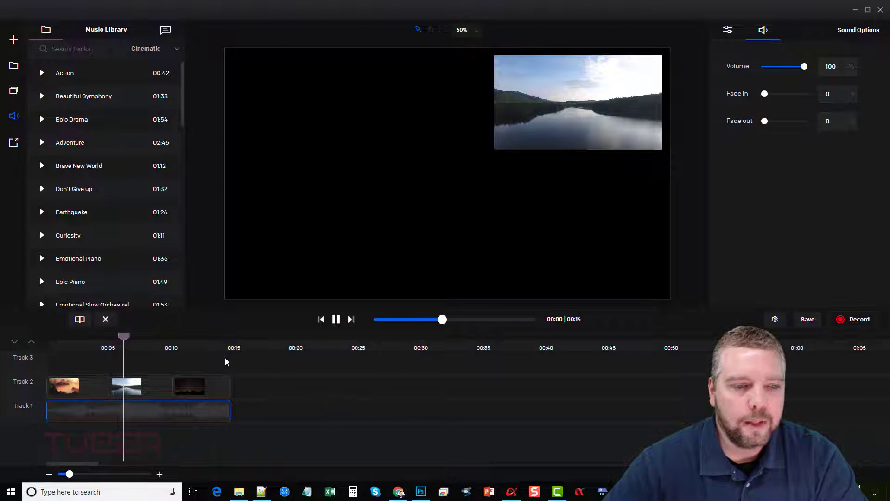
left_click(134, 335)
left_click_drag(134, 336, 24, 342)
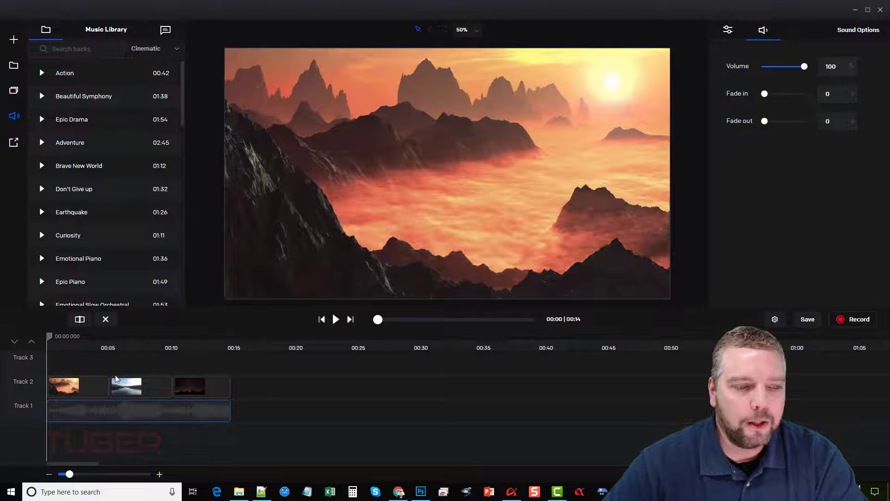
- Enlarge the lake clip and scale it to fill the canvas, checking the result in playback
left_click(128, 385)
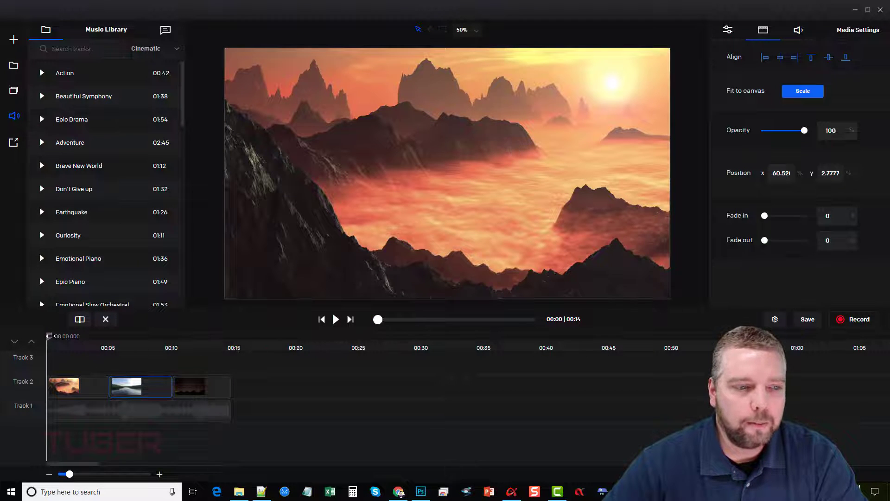
left_click_drag(50, 335, 128, 336)
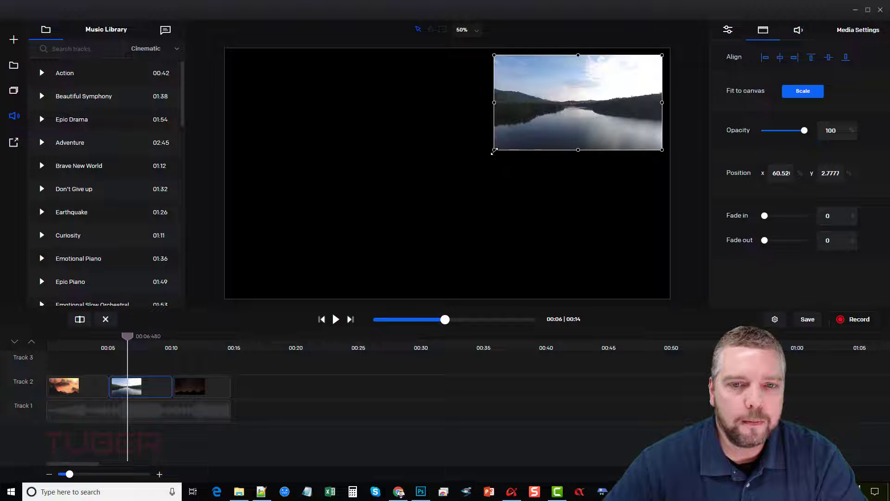
left_click_drag(493, 151, 250, 287)
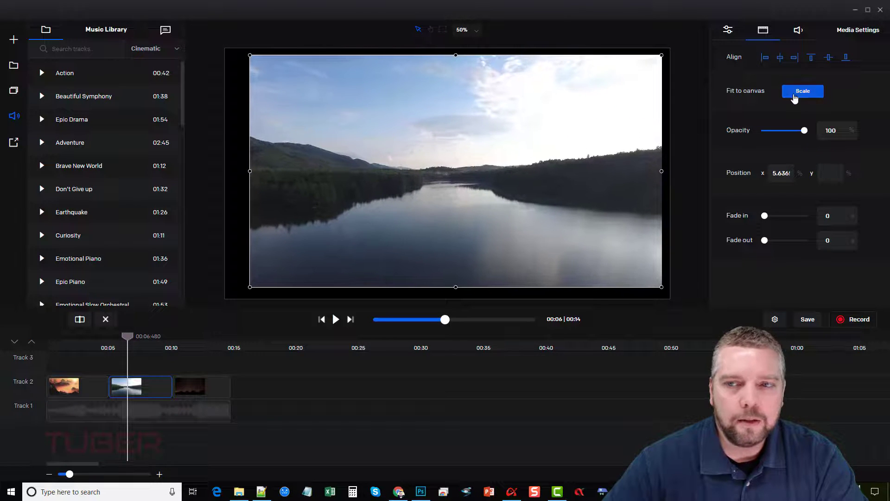
left_click(795, 97)
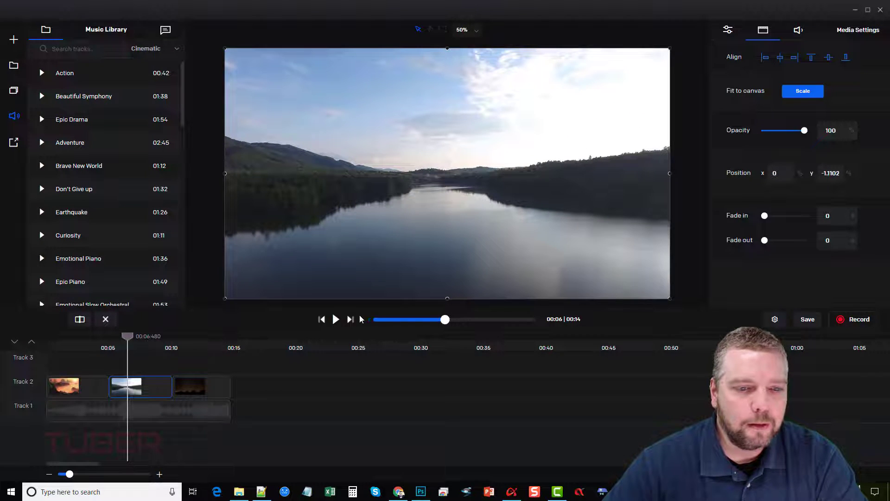
left_click(336, 319)
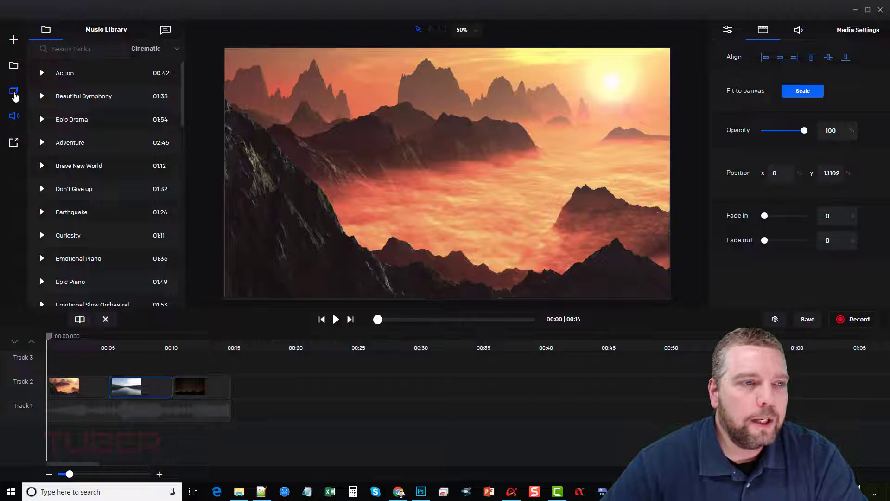
- Try a default text title in the middle of the sunset scene and remove it
left_click(14, 94)
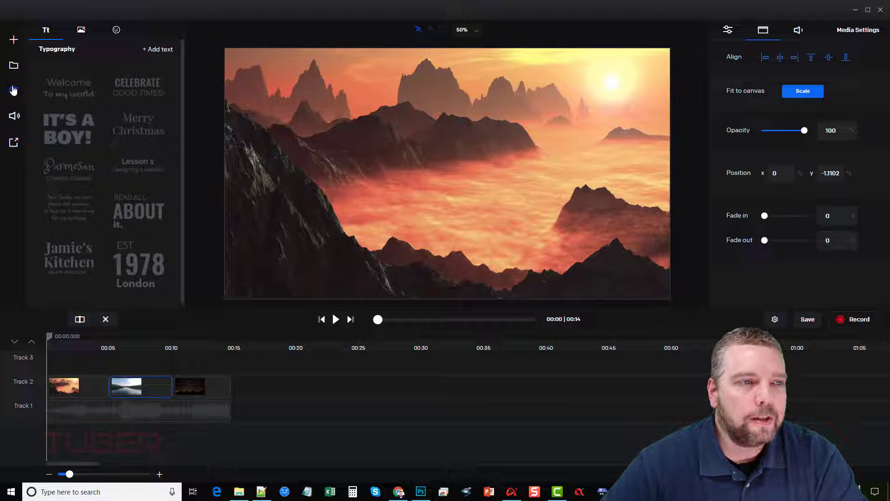
left_click(165, 51)
left_click_drag(433, 182, 458, 192)
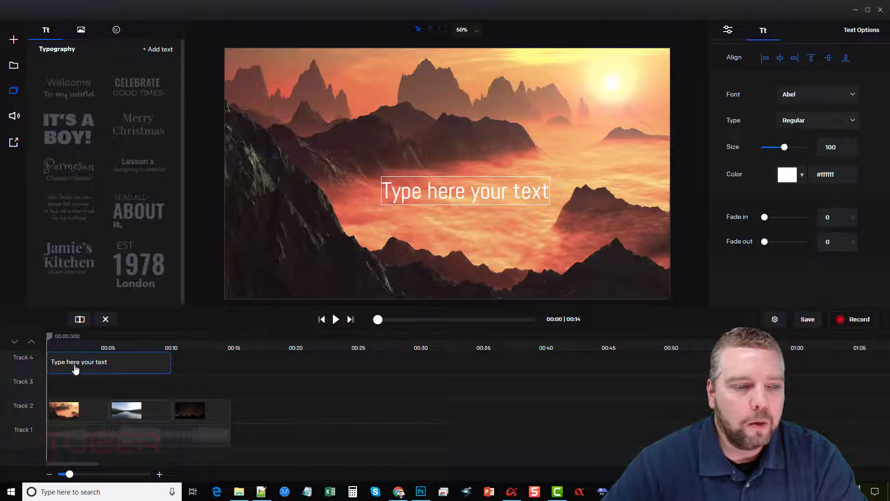
left_click(105, 321)
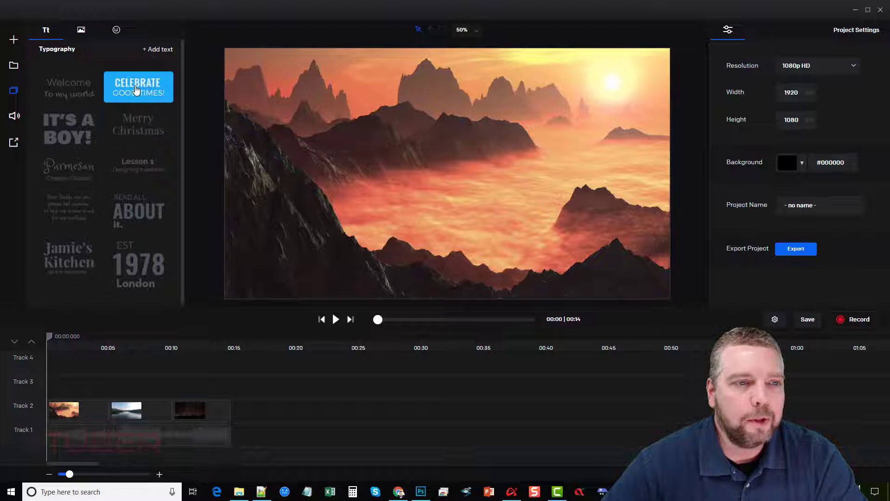
- Add the CELEBRATE GOOD TIMES! typography template and shift both text clips to start at about 2 seconds
left_click_drag(138, 88, 473, 165)
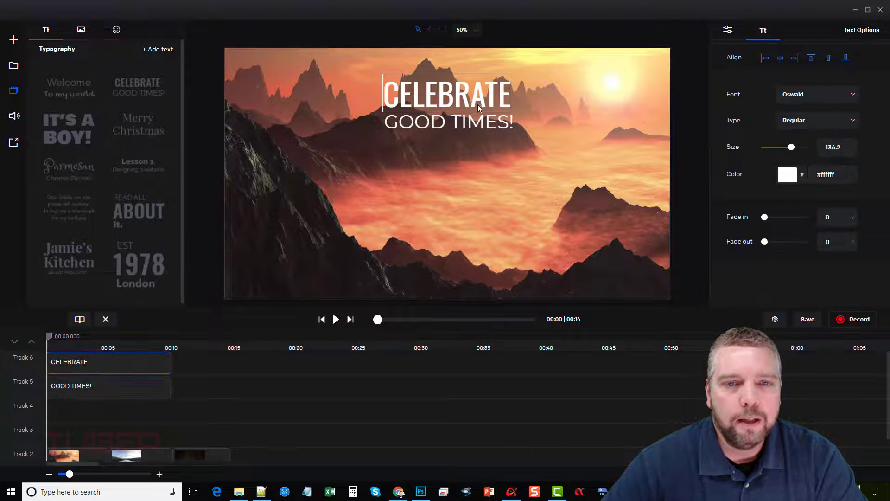
left_click(469, 161)
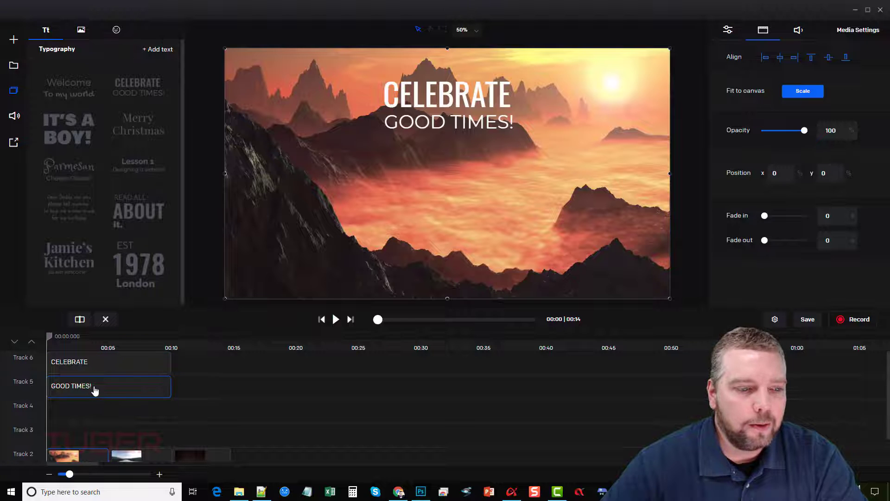
left_click_drag(95, 391, 123, 391)
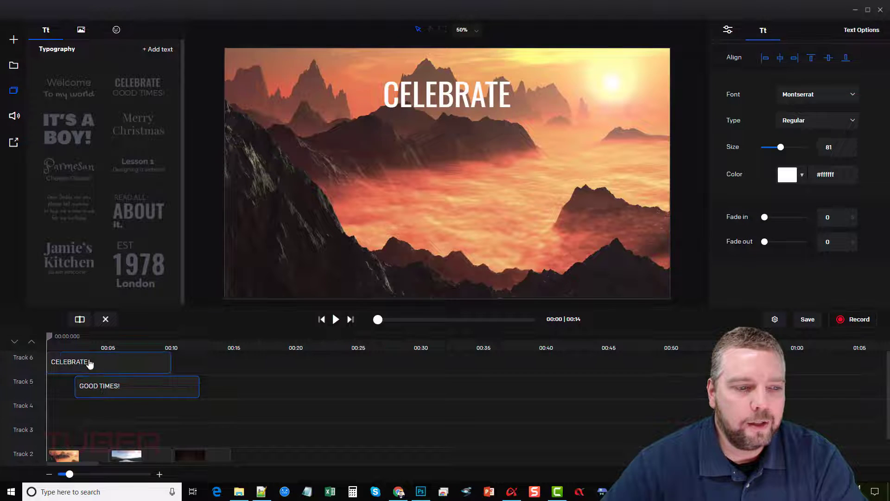
left_click_drag(89, 363, 113, 369)
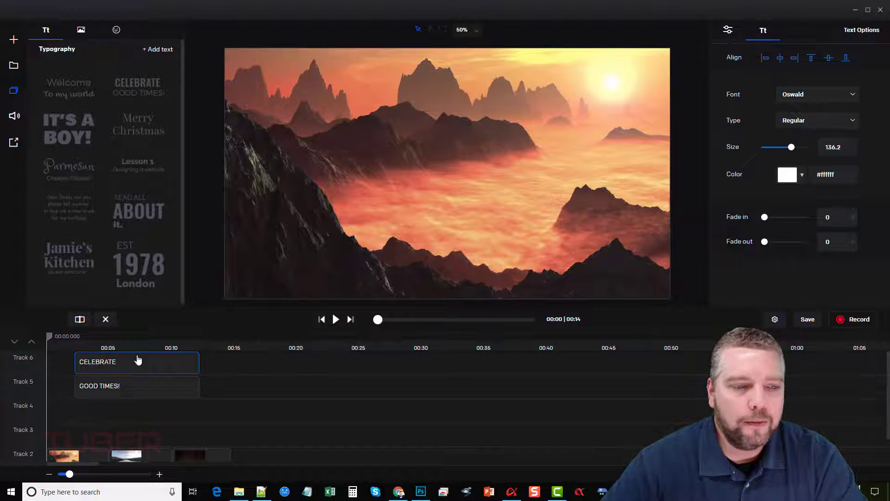
left_click_drag(51, 338, 103, 337)
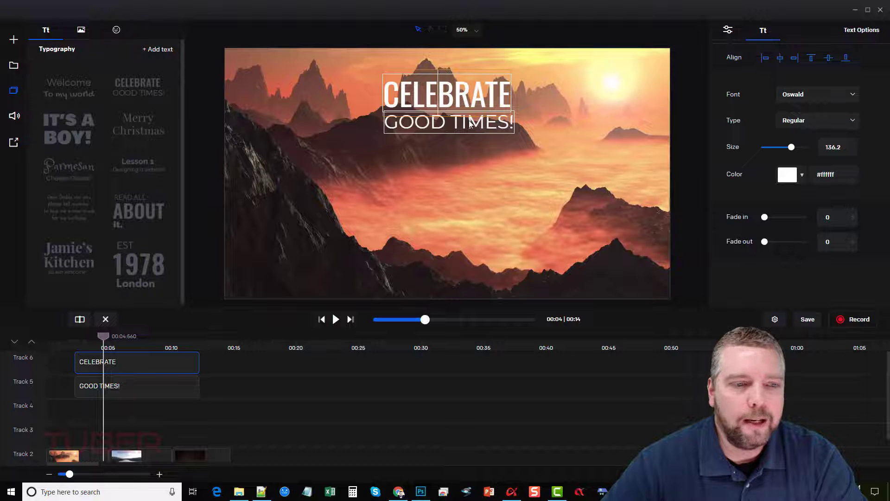
- Stagger the titles so CELEBRATE starts at about 1 second and GOOD TIMES! at about 3 seconds, previewing the timing
left_click_drag(120, 367, 106, 389)
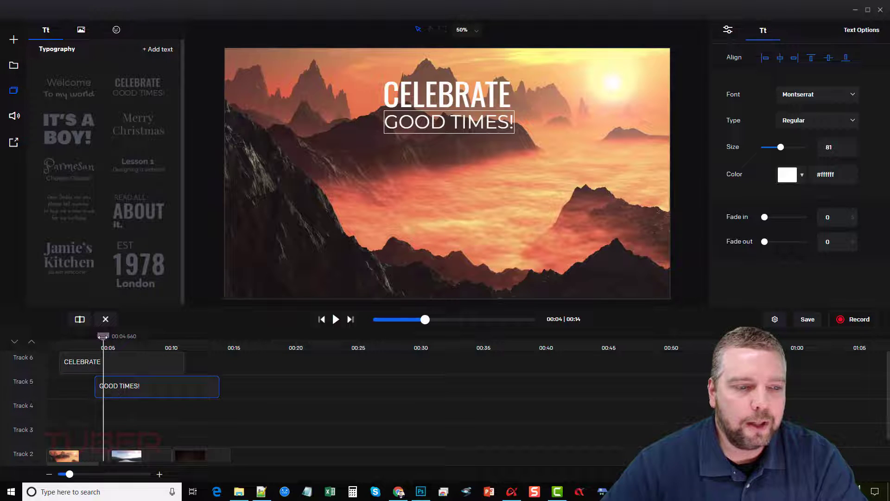
left_click_drag(103, 337, 56, 337)
left_click_drag(113, 395, 84, 391)
left_click(336, 319)
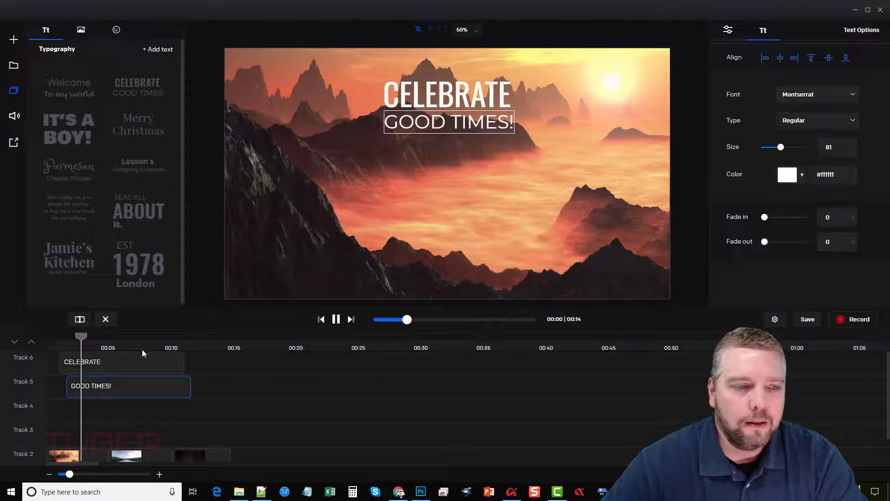
left_click_drag(80, 383, 96, 384)
left_click_drag(109, 335, 49, 343)
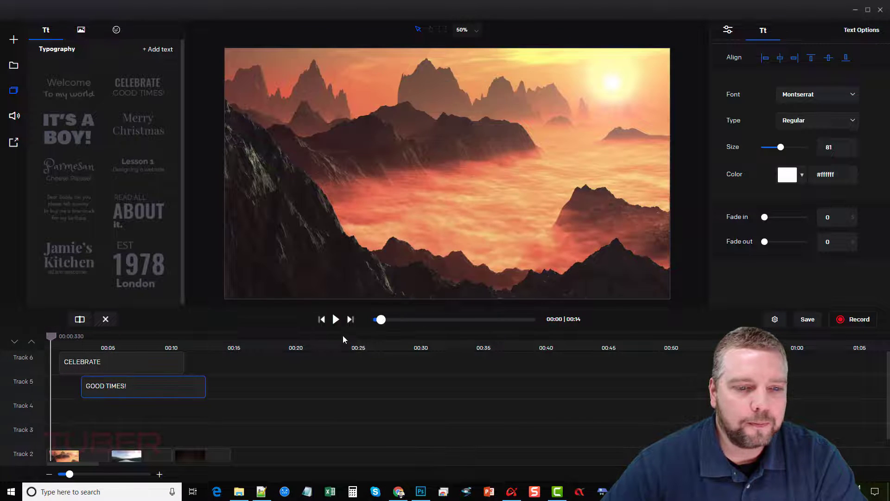
key("space")
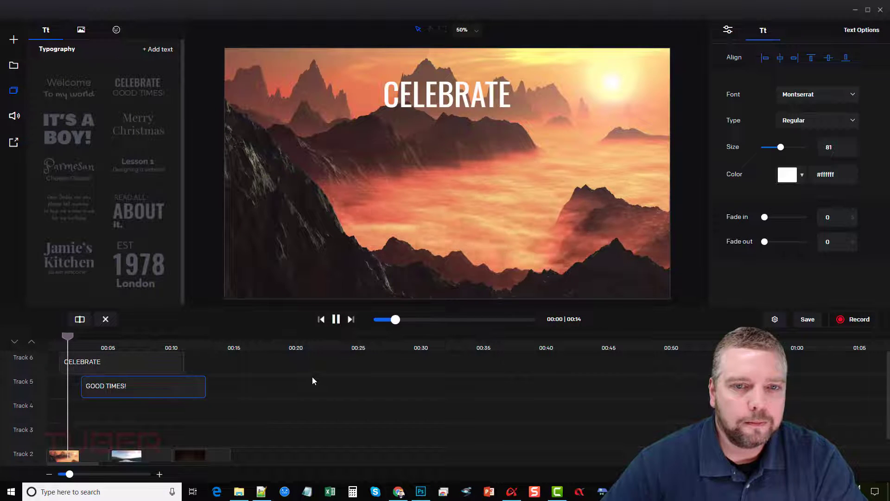
left_click(334, 324)
- Align the GOOD TIMES! clip with the start of CELEBRATE and delete both text clips
left_click_drag(138, 388, 133, 388)
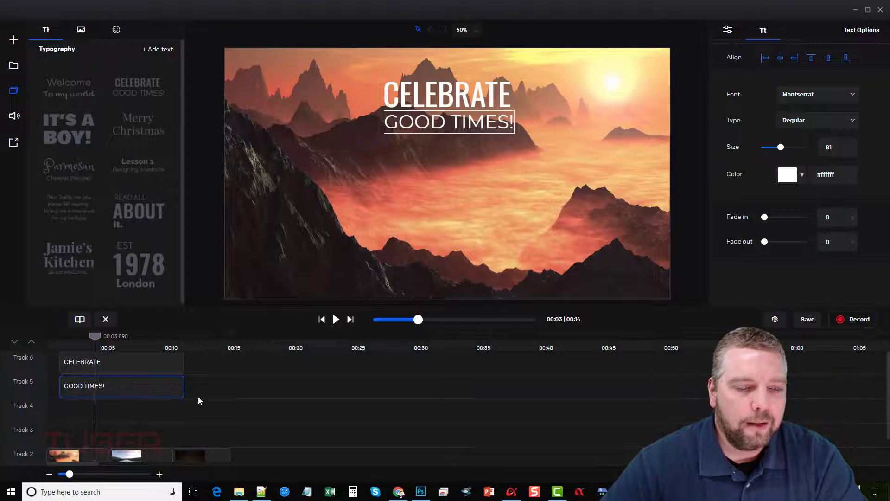
left_click(105, 319)
left_click(120, 354)
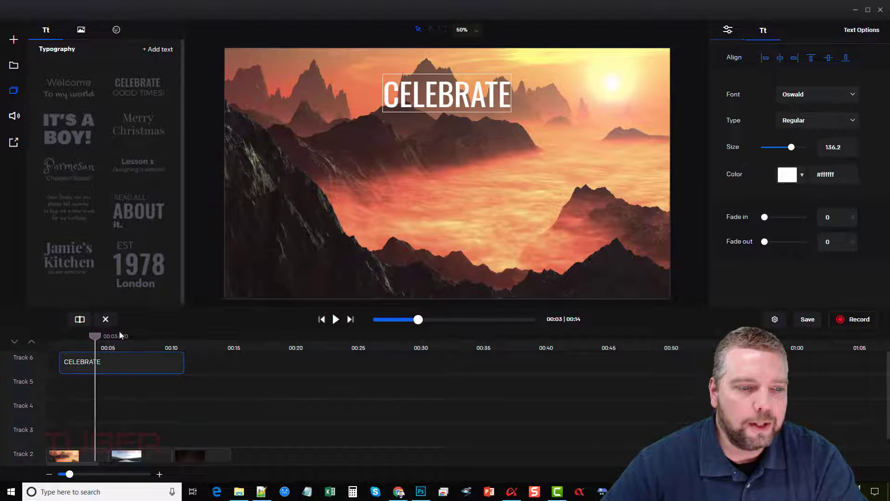
key("Delete")
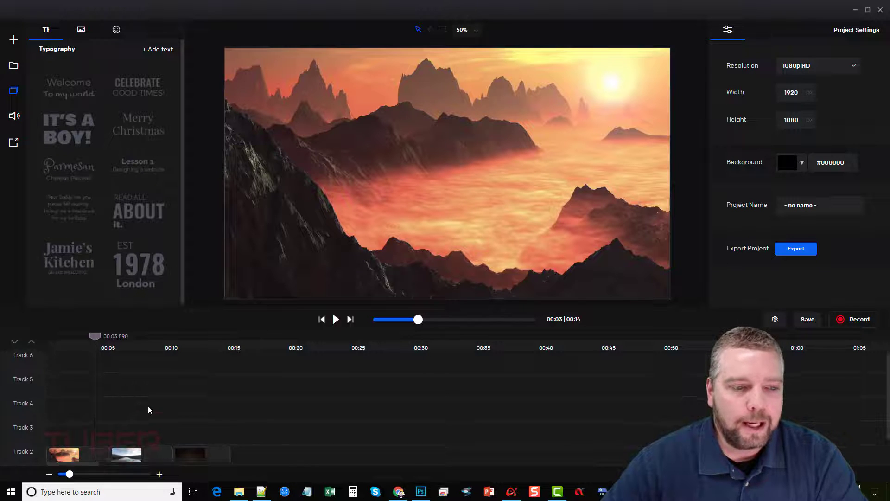
- Look through the stock background images and the emoji library, including its Animated and Static categories
scroll(148, 405, "down", 2)
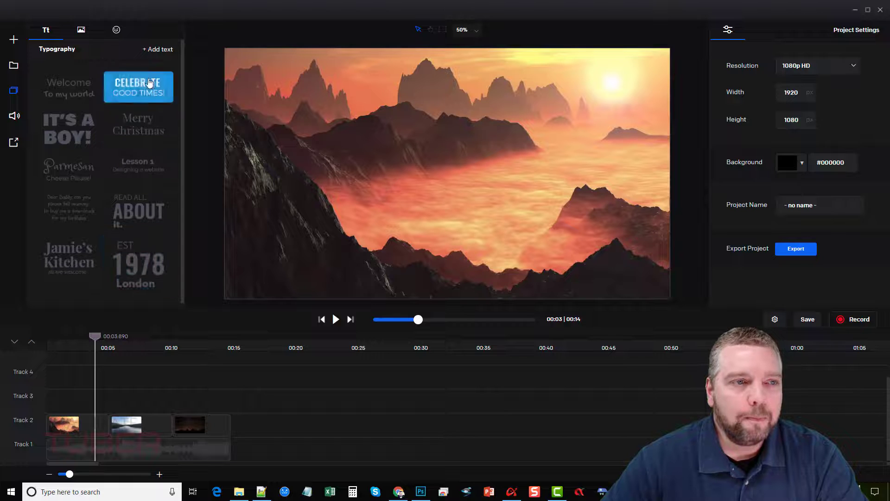
left_click(80, 30)
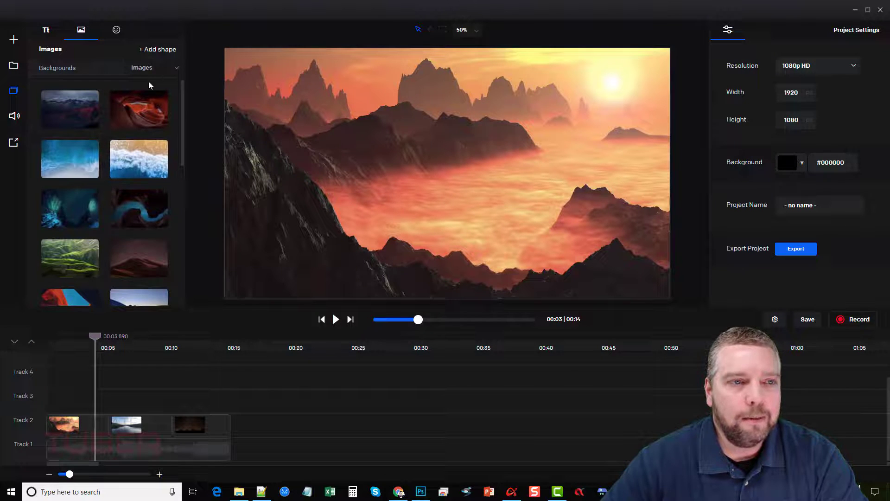
left_click(116, 31)
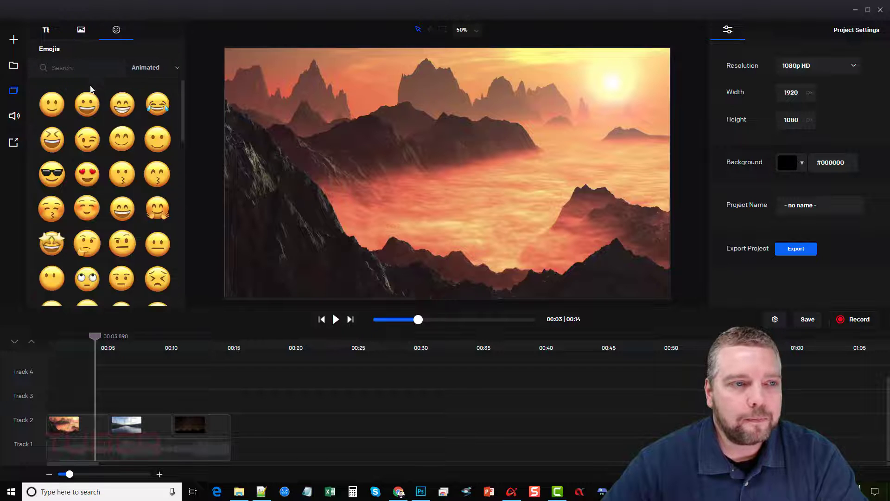
left_click(157, 68)
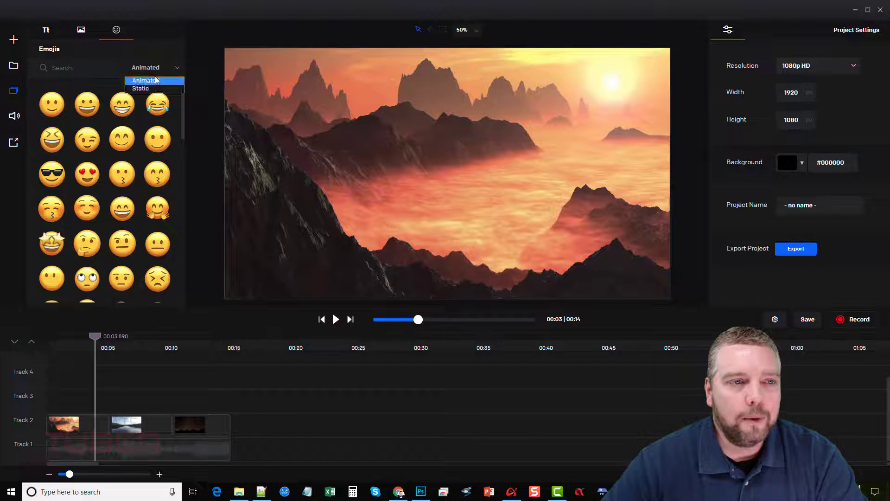
left_click(156, 87)
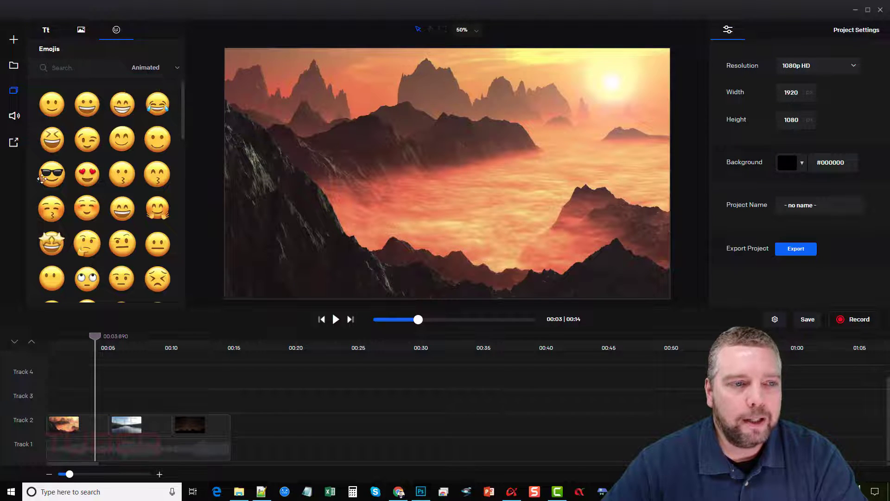
- Add the animated squinting tongue-out emoji over the mountain footage and place it near the canvas centre, at about x 42.7, y 37.2
scroll(125, 219, "down", 10)
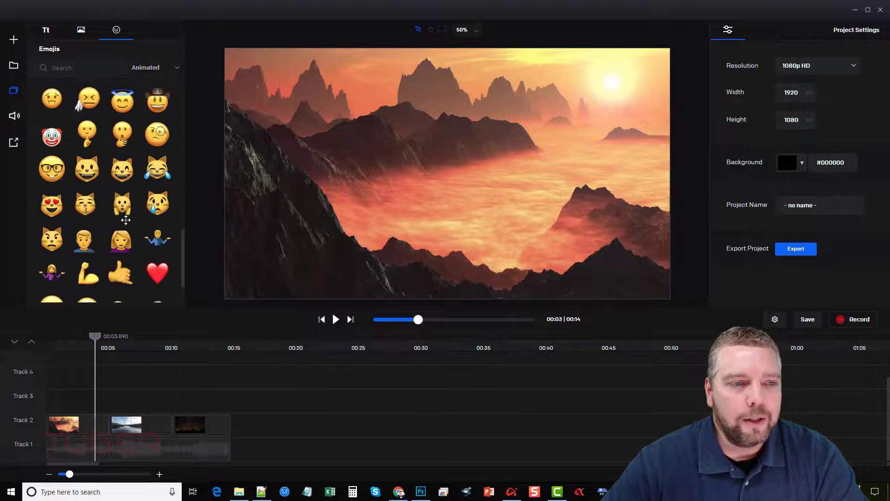
scroll(126, 219, "down", 1)
scroll(123, 224, "up", 12)
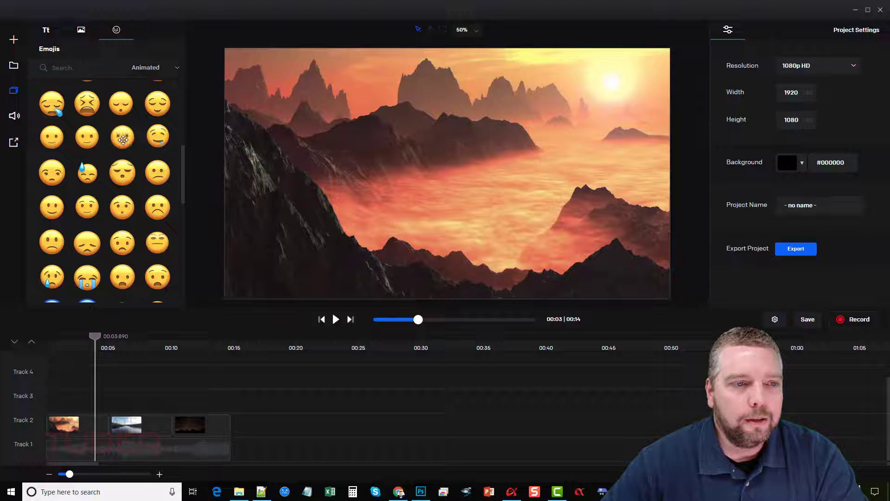
left_click_drag(122, 138, 463, 163)
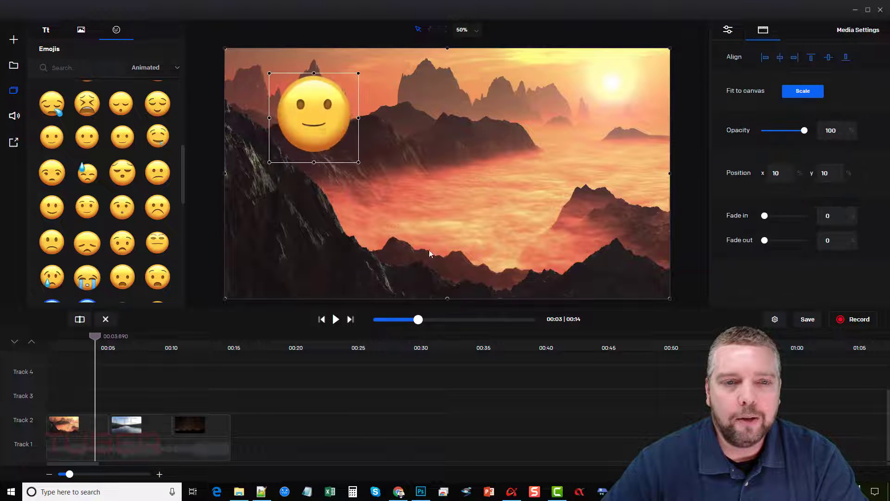
left_click_drag(326, 121, 472, 191)
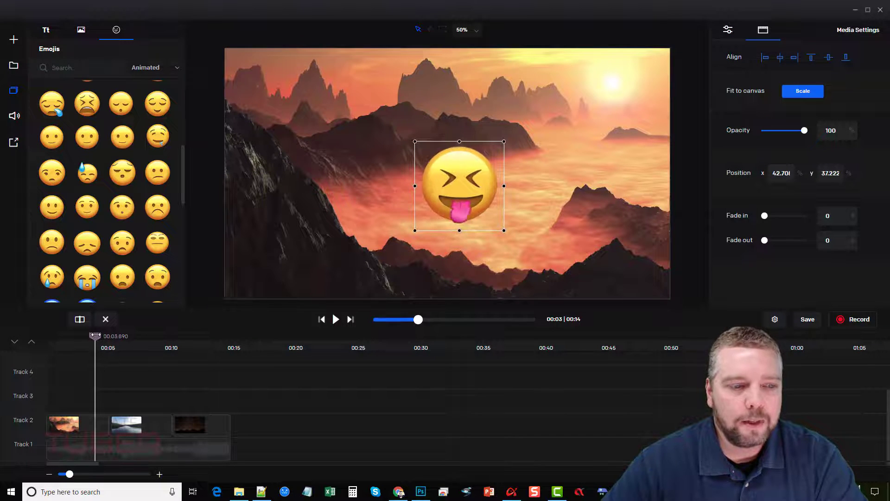
- Move the emoji clip down to Track 3 so it starts at about 2 seconds, and preview its animation
left_click_drag(95, 336, 87, 337)
scroll(115, 396, "up", 2)
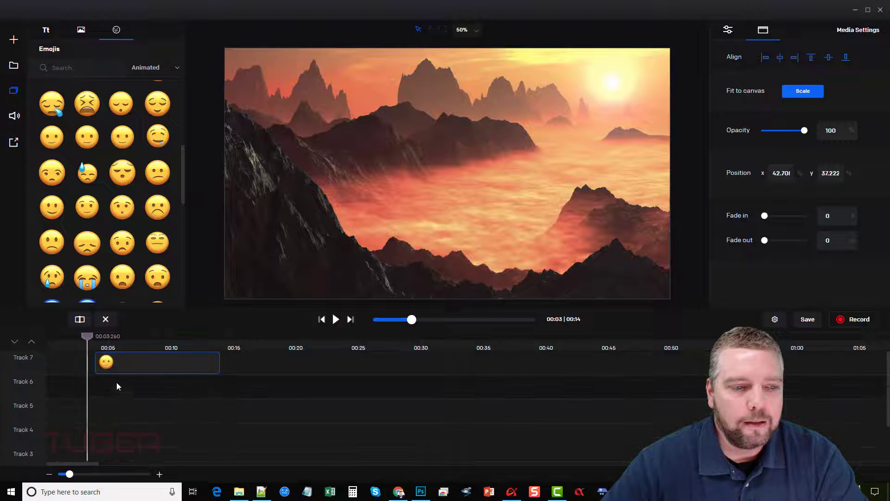
left_click_drag(120, 368, 104, 414)
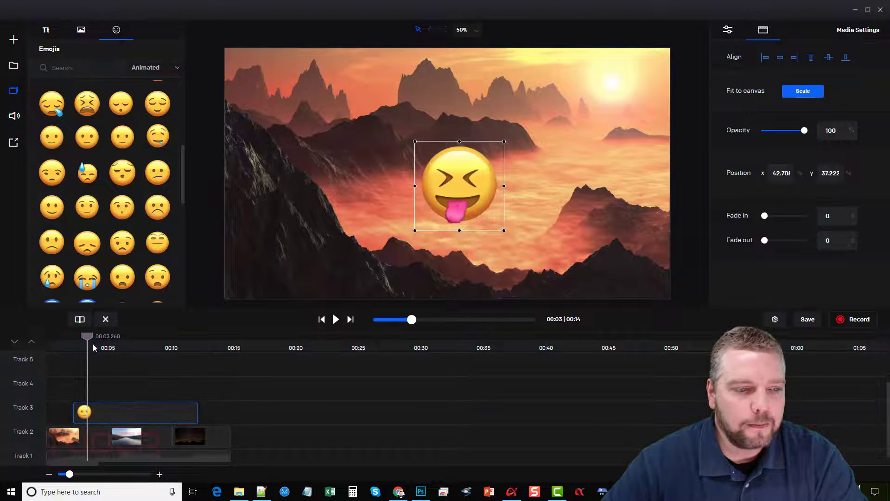
left_click_drag(87, 336, 40, 351)
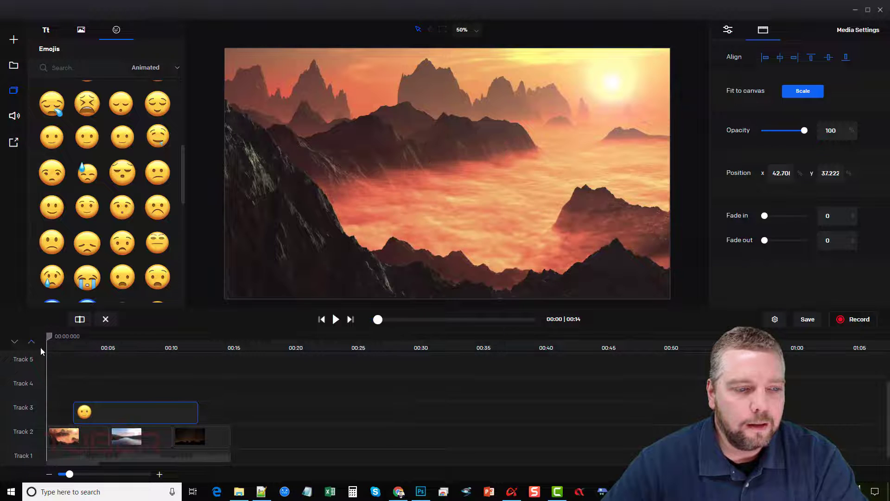
left_click(336, 320)
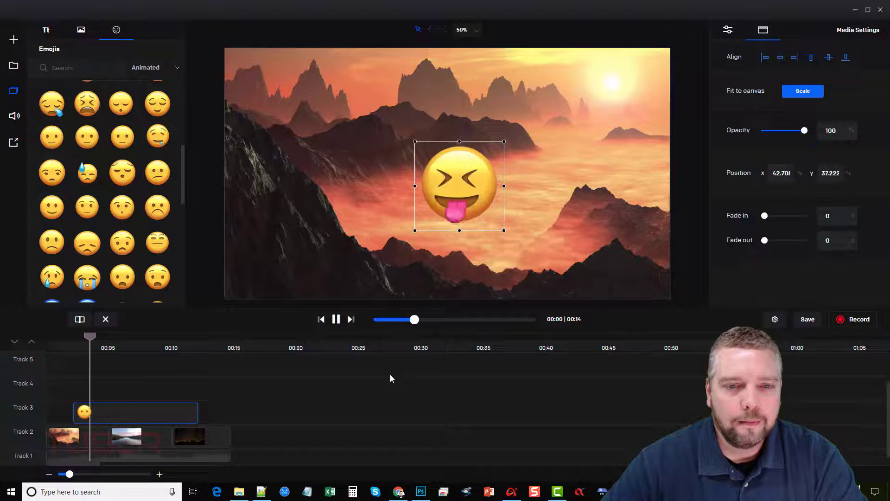
left_click_drag(103, 340, 64, 347)
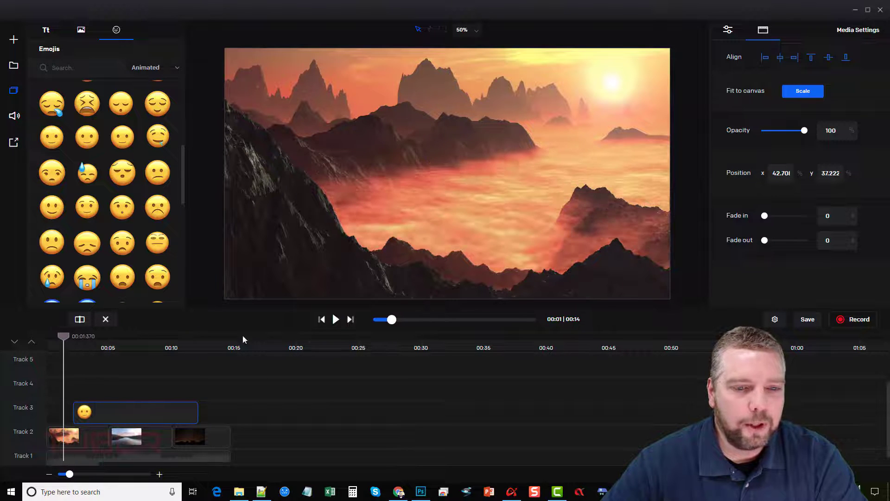
left_click(336, 319)
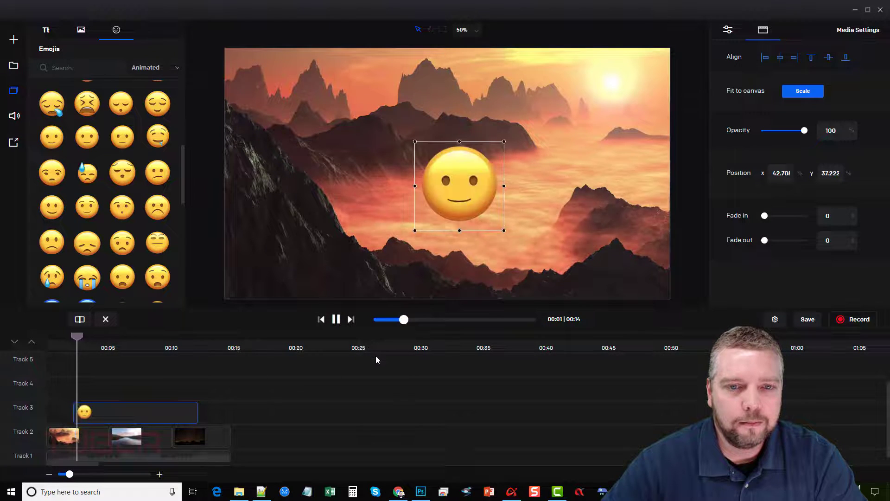
left_click(336, 320)
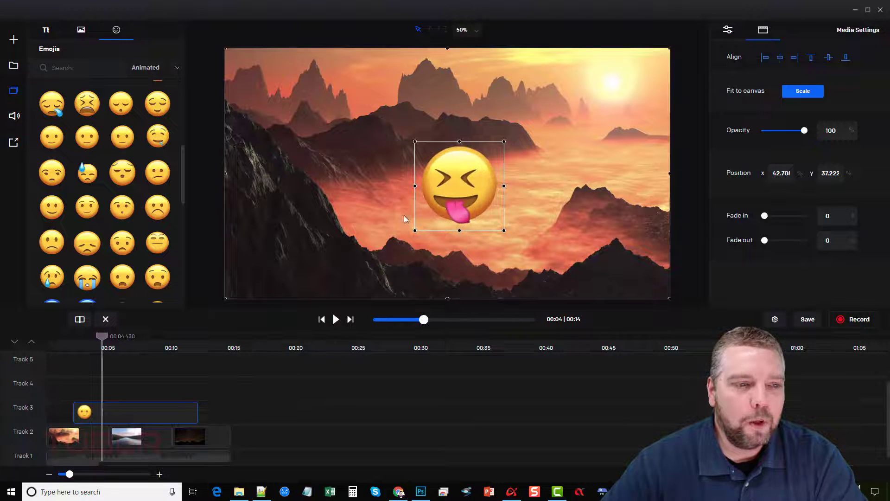
- Delete the emoji from the project and look through the Static emoji category
left_click_drag(464, 180, 431, 183)
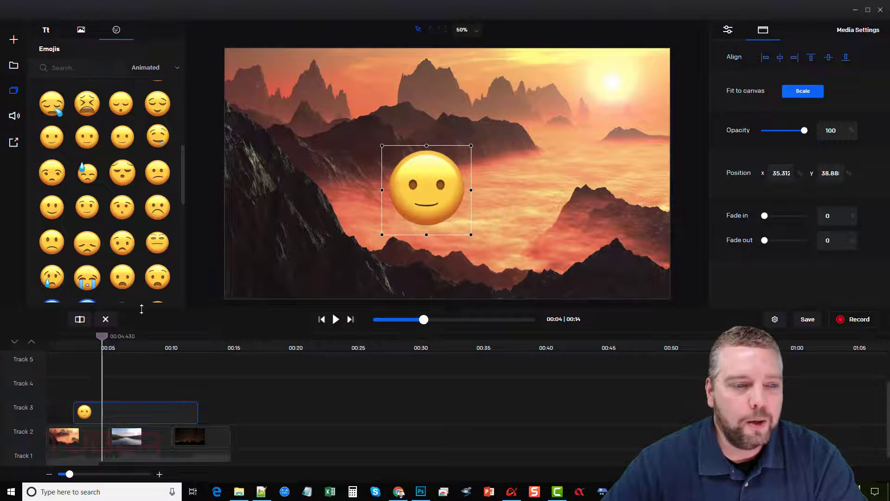
left_click(105, 320)
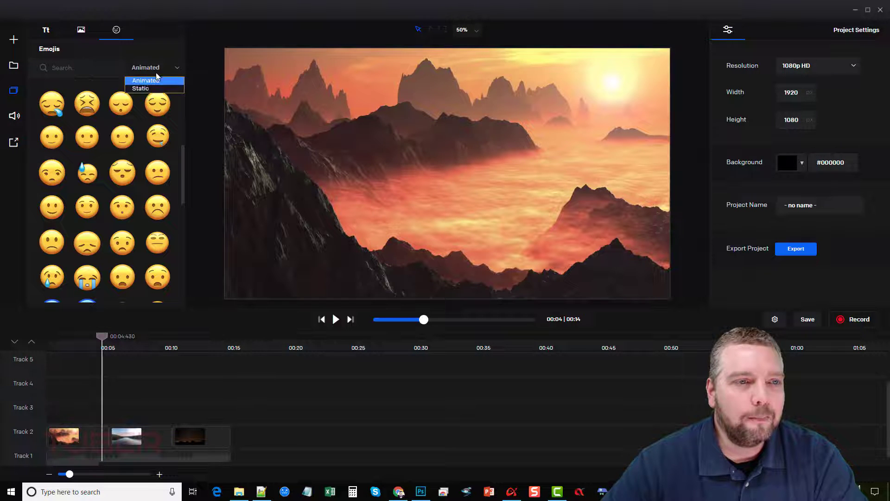
left_click(140, 88)
scroll(118, 188, "down", 5)
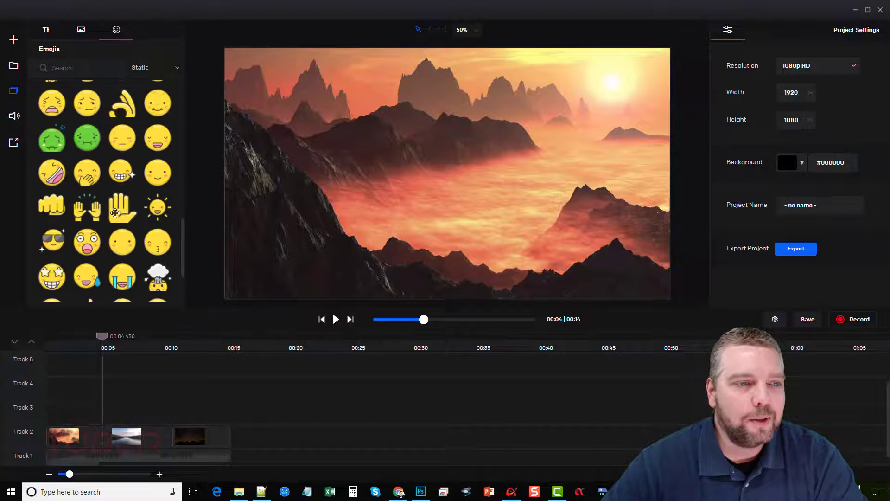
scroll(116, 213, "down", 3)
scroll(103, 210, "up", 10)
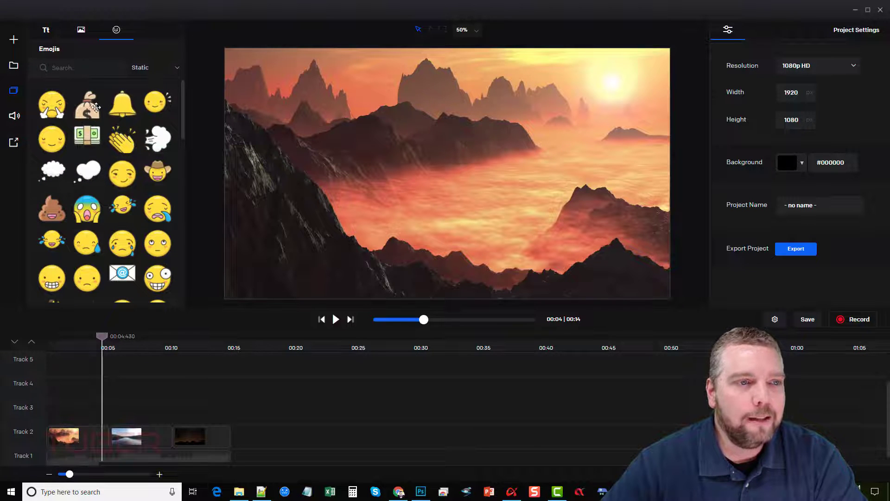
- Add the stock photo of two men talking to the canvas and place it in the upper-right corner of the frame
left_click(80, 39)
scroll(134, 223, "down", 5)
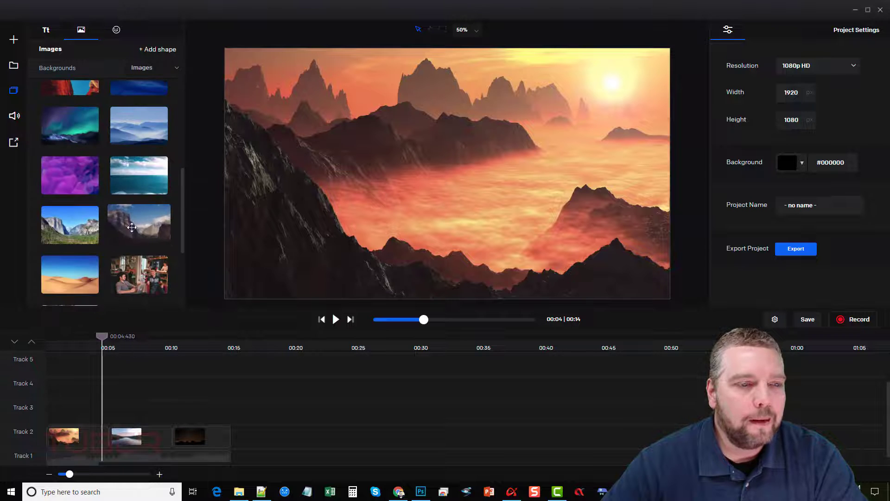
left_click(480, 169)
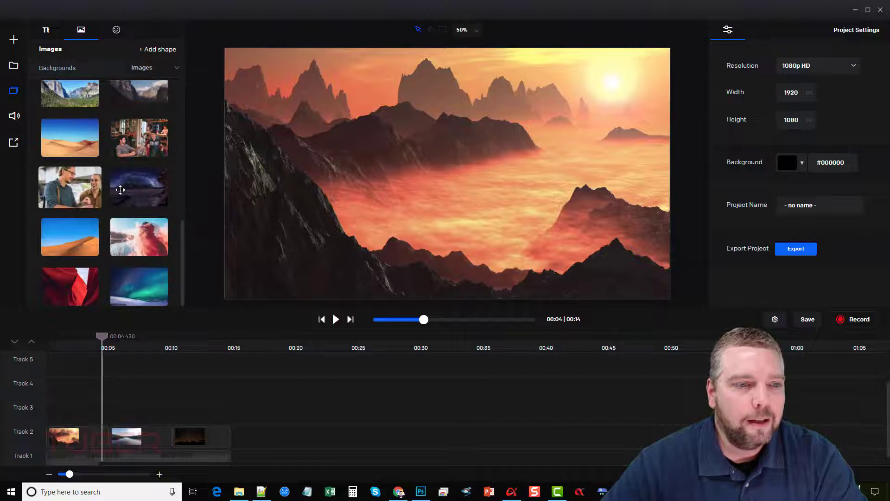
left_click_drag(70, 187, 495, 133)
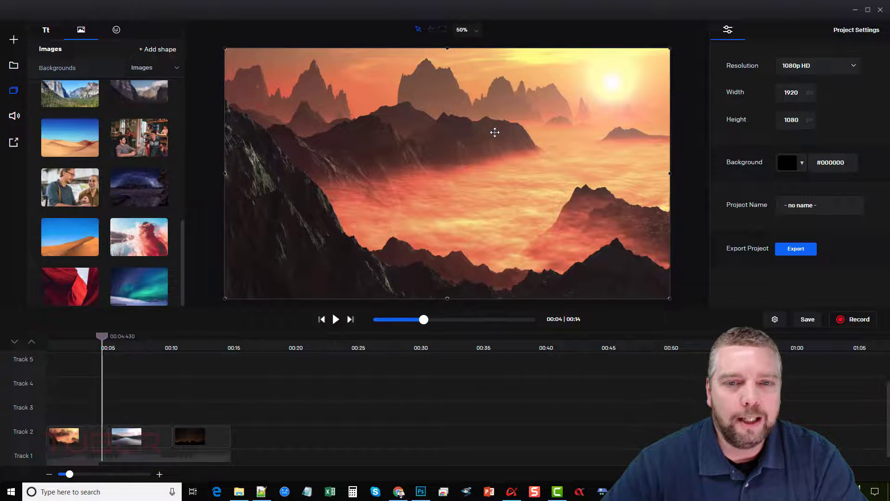
left_click_drag(270, 74, 449, 194)
left_click_drag(515, 239, 549, 106)
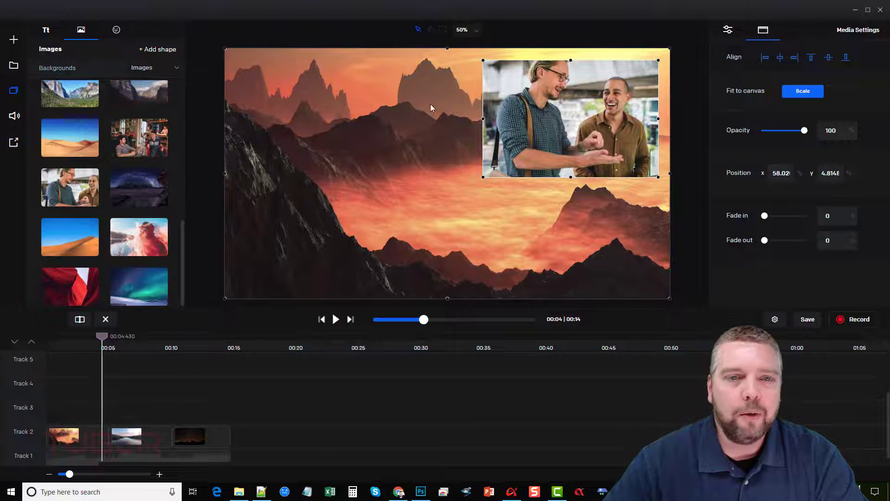
- Shrink the photo of the two men in the frame's lower-right corner and move it to the canvas centre, about x 38.3, y 38.1
left_click_drag(590, 109, 594, 228)
left_click_drag(487, 177, 569, 227)
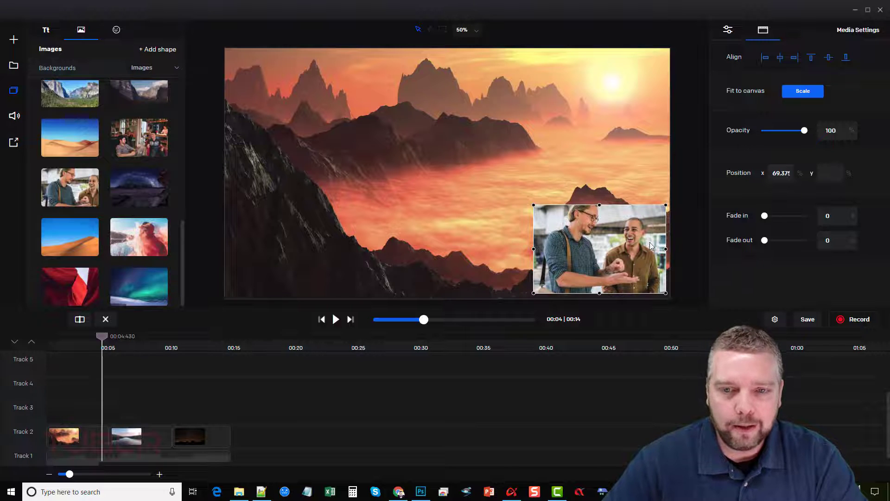
left_click_drag(617, 234, 613, 230)
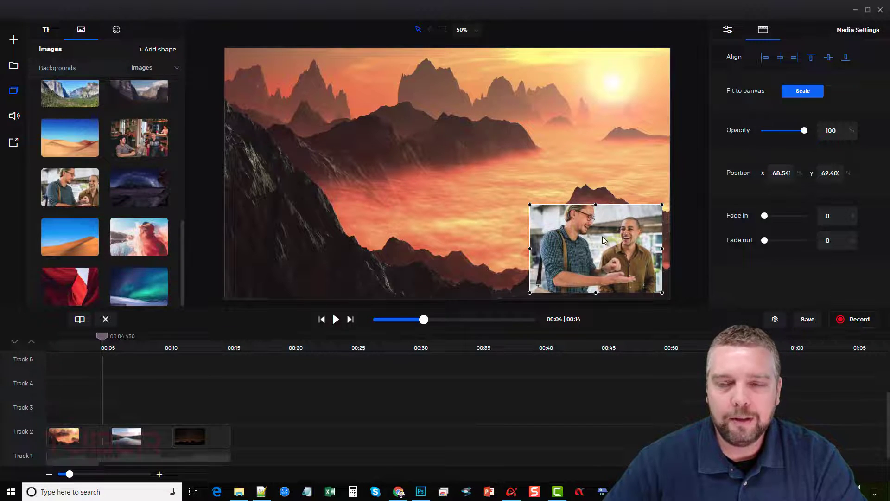
left_click_drag(608, 241, 474, 180)
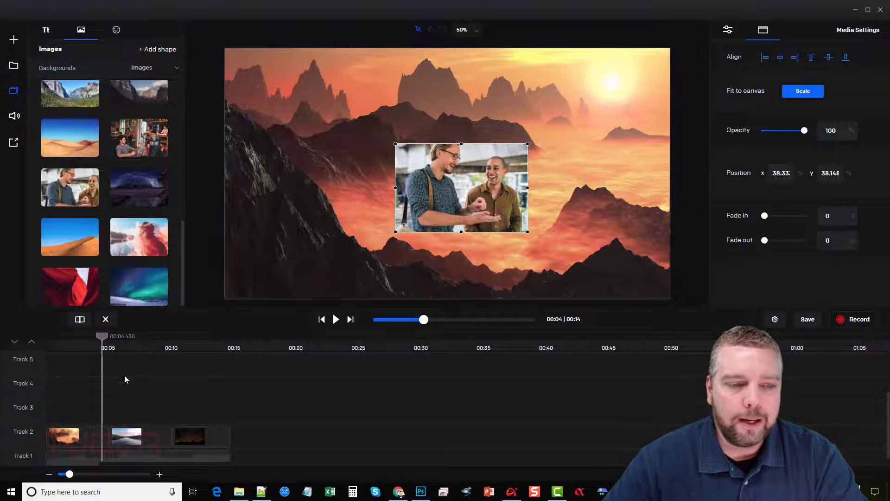
- Delete the clip of the two men's photo from the timeline
scroll(130, 388, "up", 3)
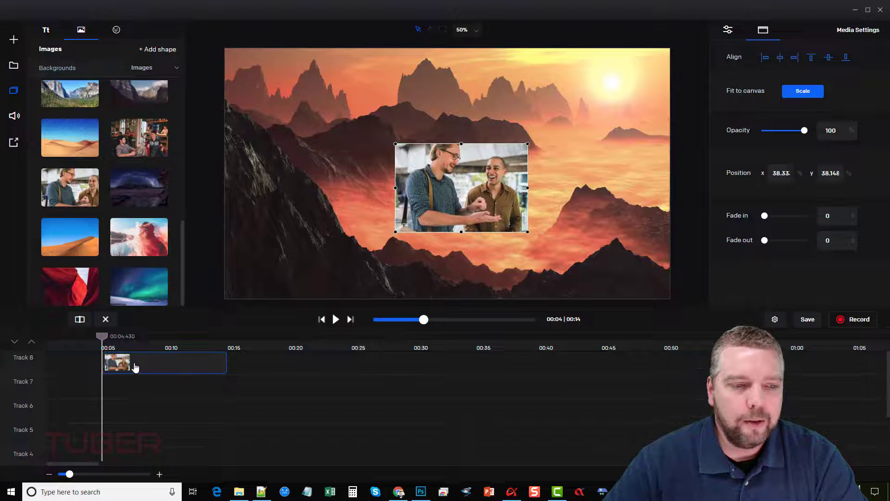
left_click(106, 321)
scroll(132, 368, "down", 3)
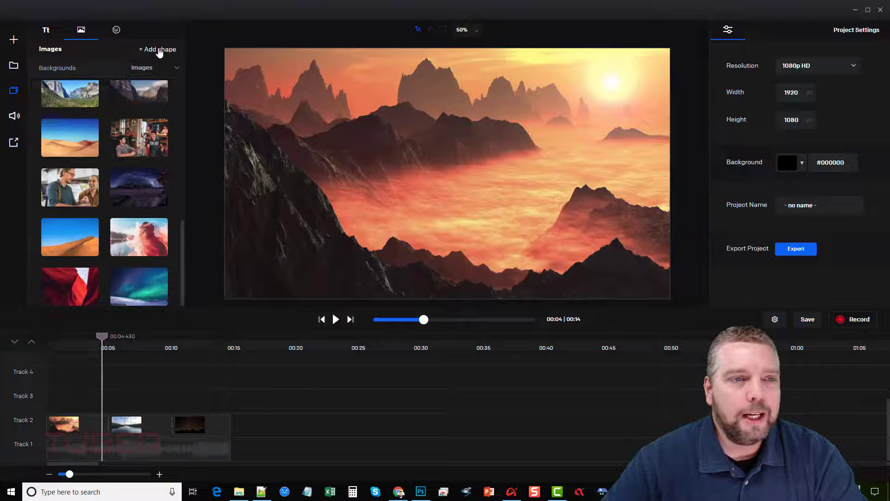
- Add a white shape and stretch it to cover the whole canvas
left_click(159, 49)
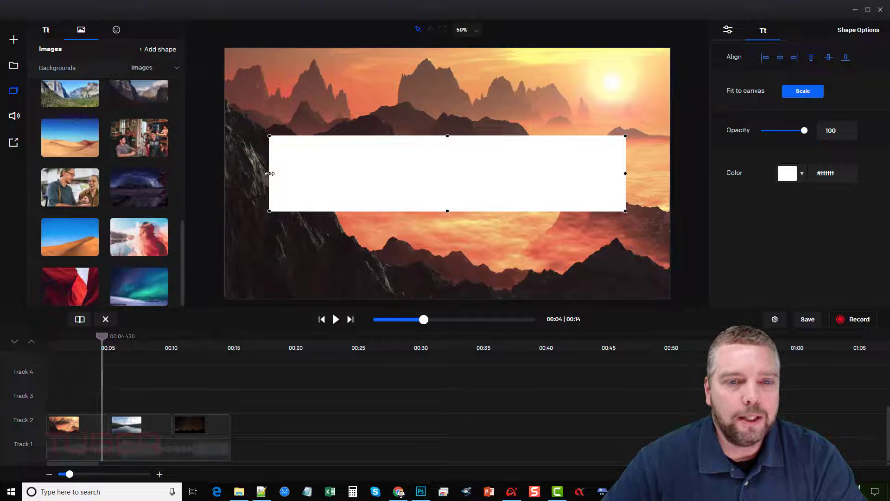
left_click_drag(270, 173, 285, 105)
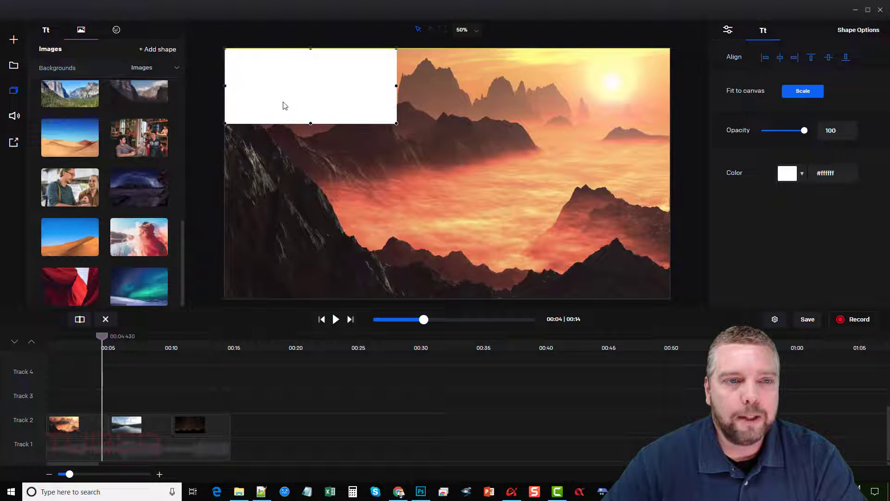
left_click_drag(396, 123, 670, 298)
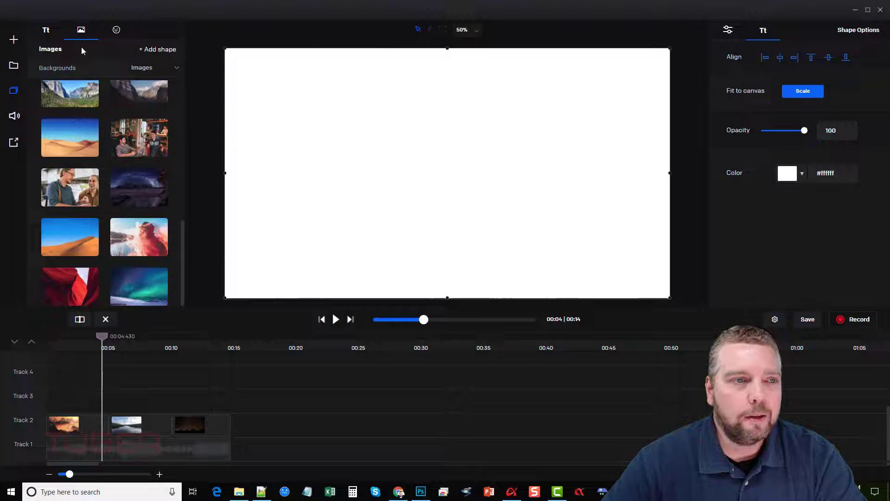
- Add a text element over the white shape and set its color to black, #000000
left_click(45, 31)
left_click(160, 52)
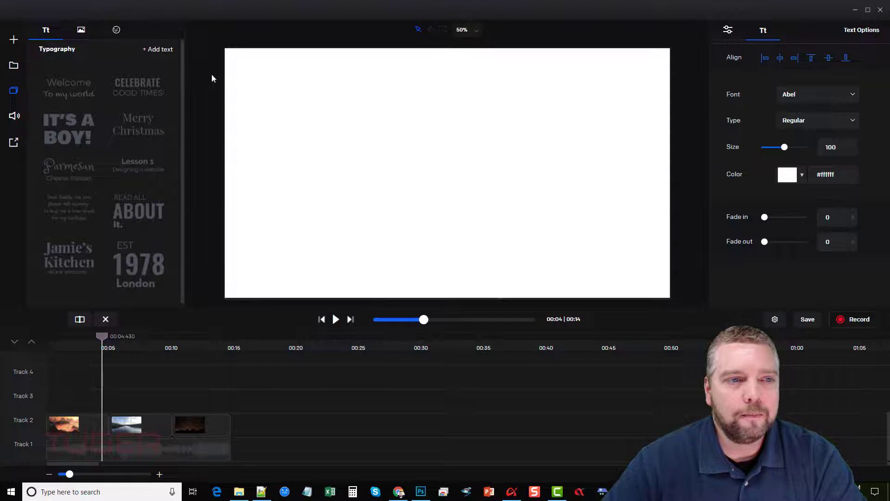
left_click(803, 176)
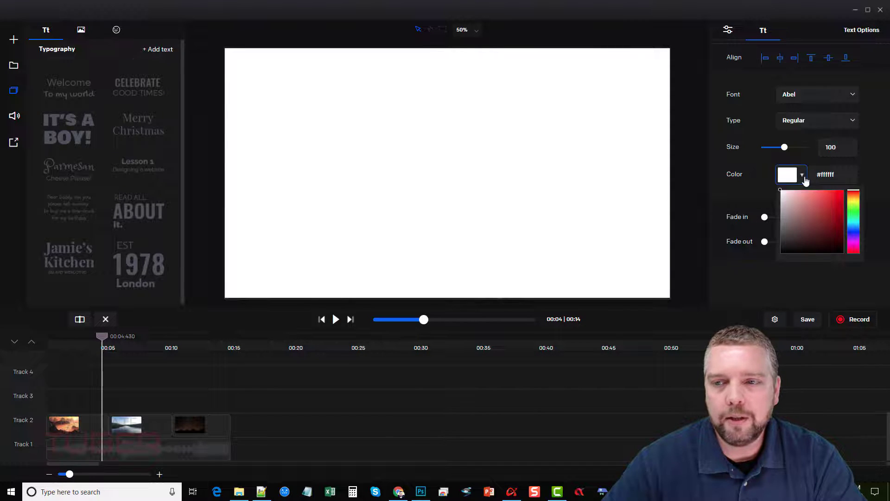
left_click_drag(796, 201, 781, 254)
left_click(506, 176)
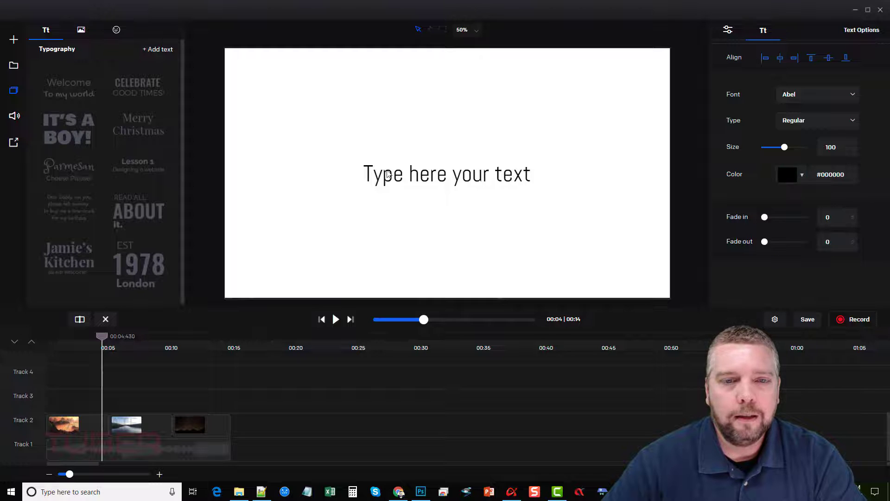
left_click(462, 169)
double_click(462, 171)
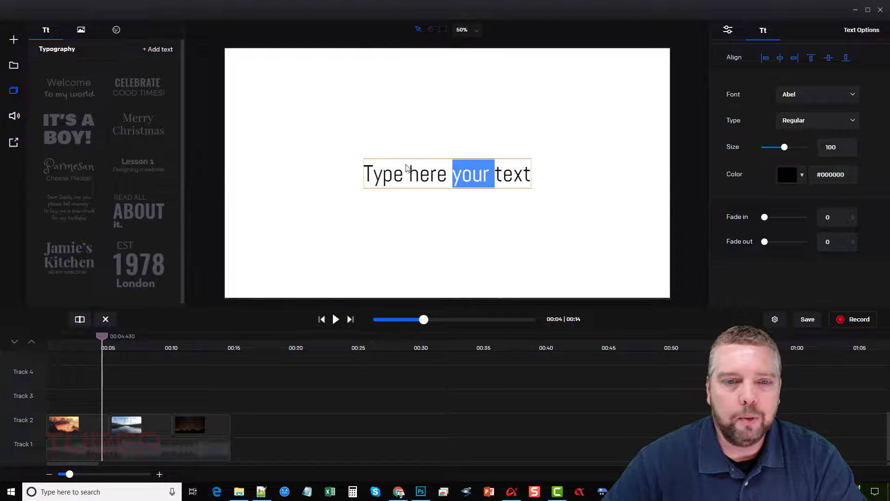
left_click(404, 172)
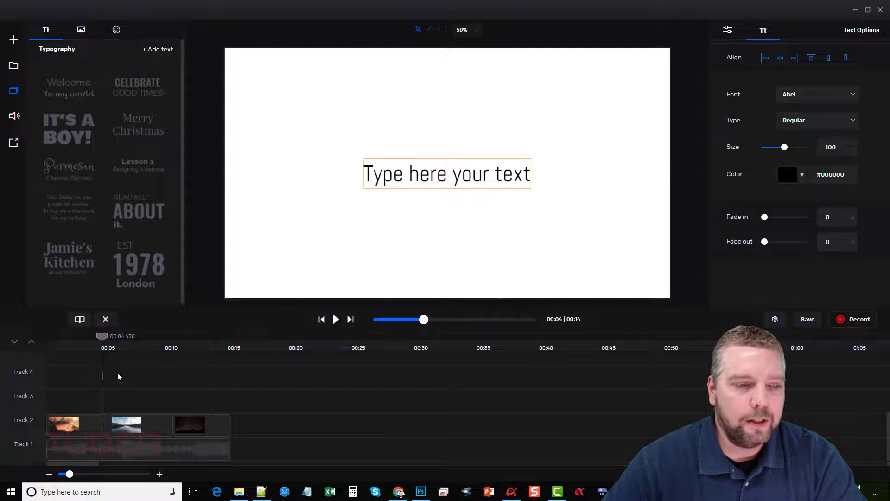
- Move the white shape clip down to Track 6 and the text clip to Track 7 above it
scroll(118, 374, "up", 3)
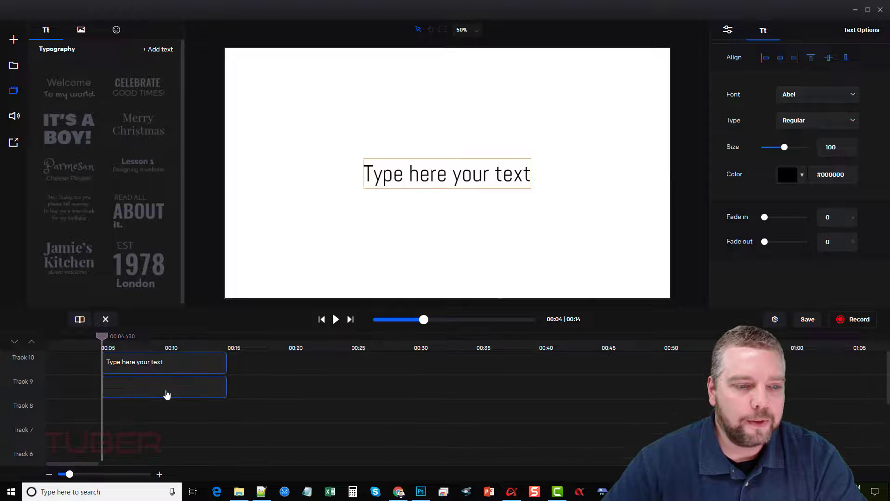
left_click(167, 394)
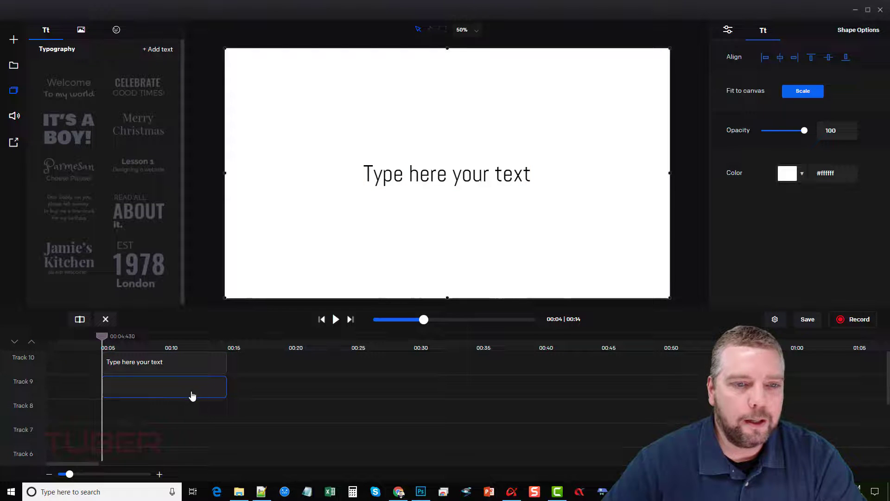
left_click(192, 363)
scroll(177, 417, "down", 2)
left_click_drag(177, 478, 169, 453)
scroll(170, 383, "up", 1)
scroll(169, 384, "up", 2)
left_click_drag(171, 368, 167, 430)
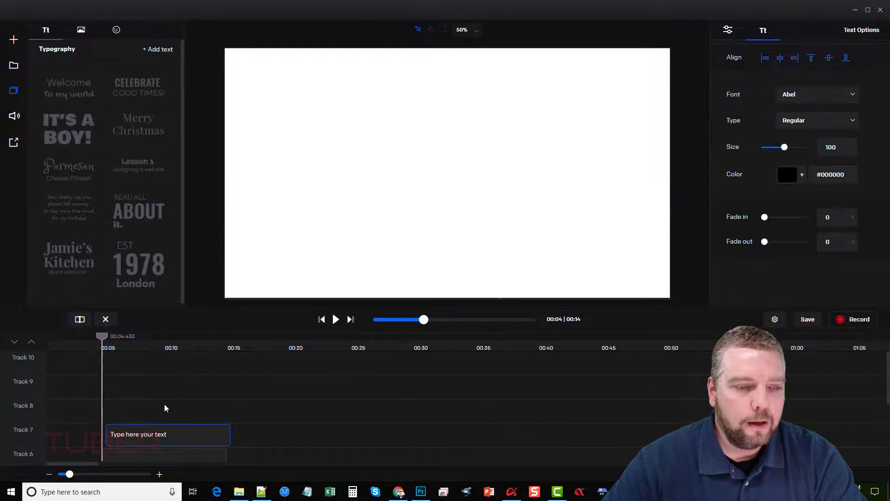
- Move the white shape clip down to Track 3 and the text clip to Track 4 directly above it
scroll(187, 398, "down", 2)
left_click_drag(174, 372, 166, 445)
scroll(167, 410, "up", 2)
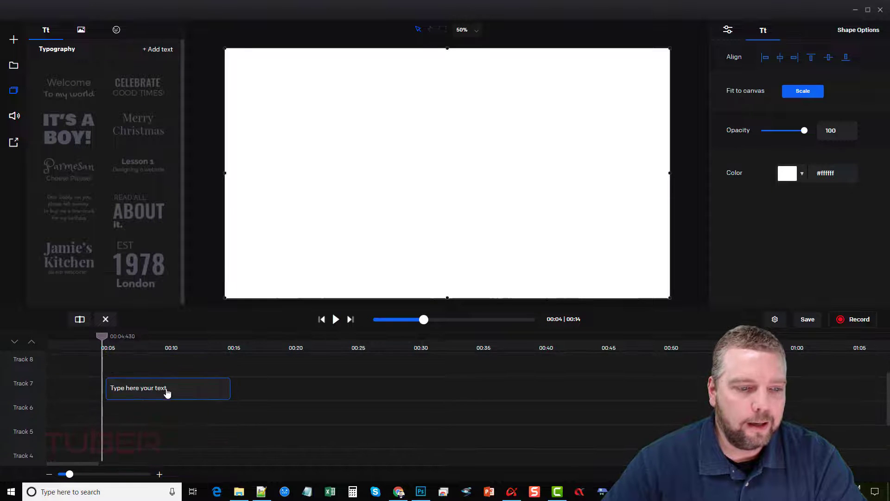
left_click_drag(167, 393, 163, 443)
scroll(190, 394, "down", 2)
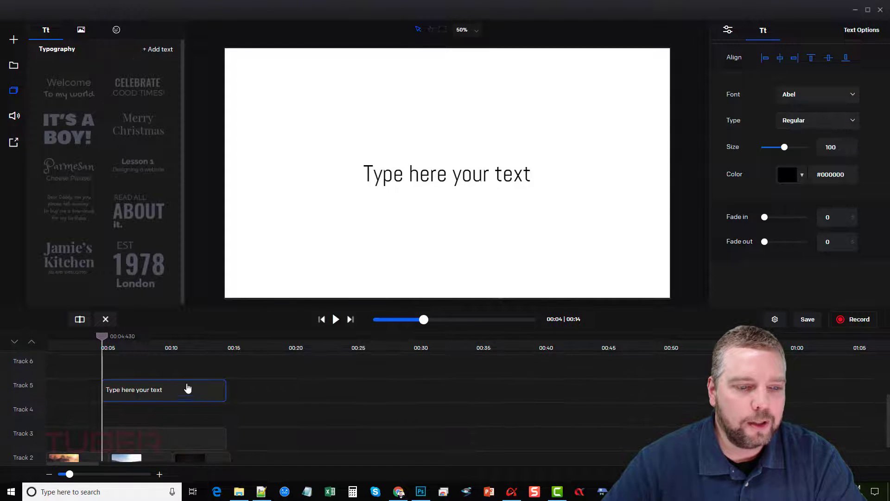
left_click_drag(183, 397, 180, 414)
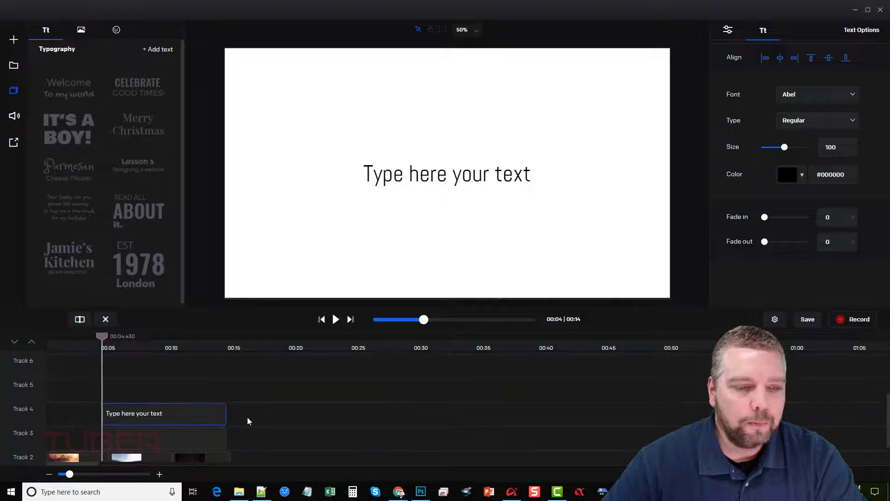
scroll(246, 416, "down", 2)
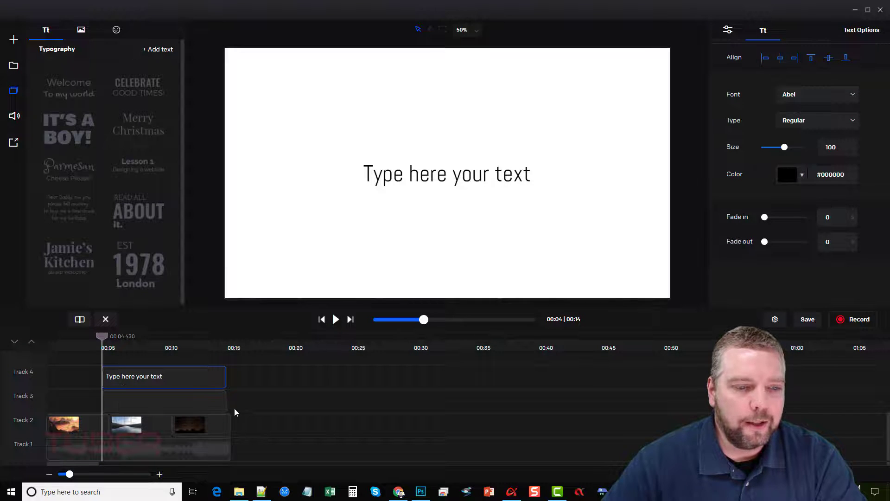
- Shift the white shape and text clips along the timeline so both begin with the lake clip at about 5 seconds
left_click(215, 402)
left_click(217, 381)
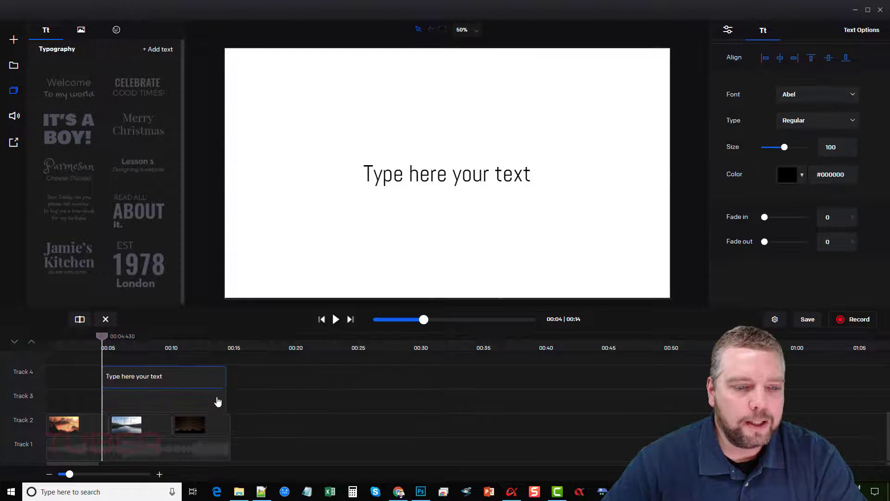
left_click(215, 400)
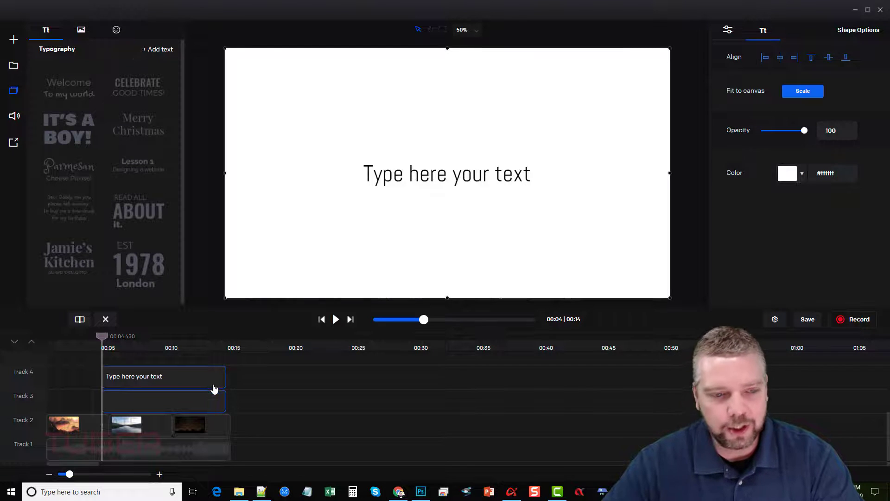
left_click(223, 379)
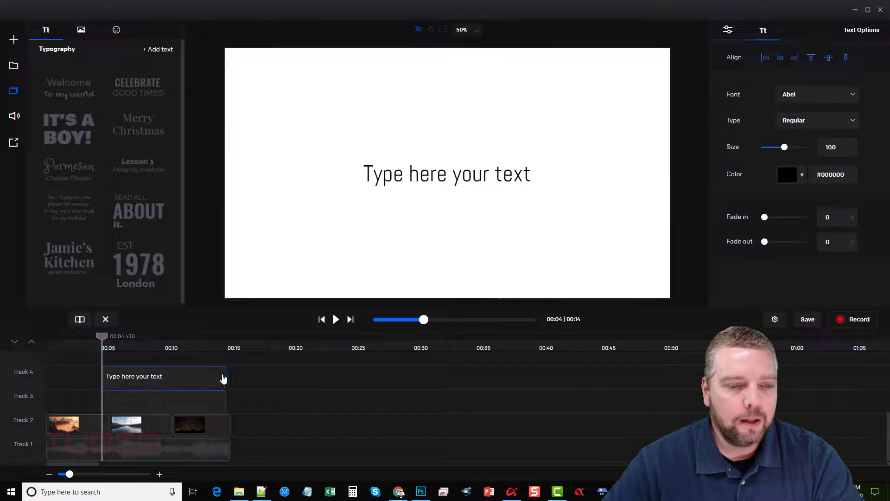
left_click(243, 395)
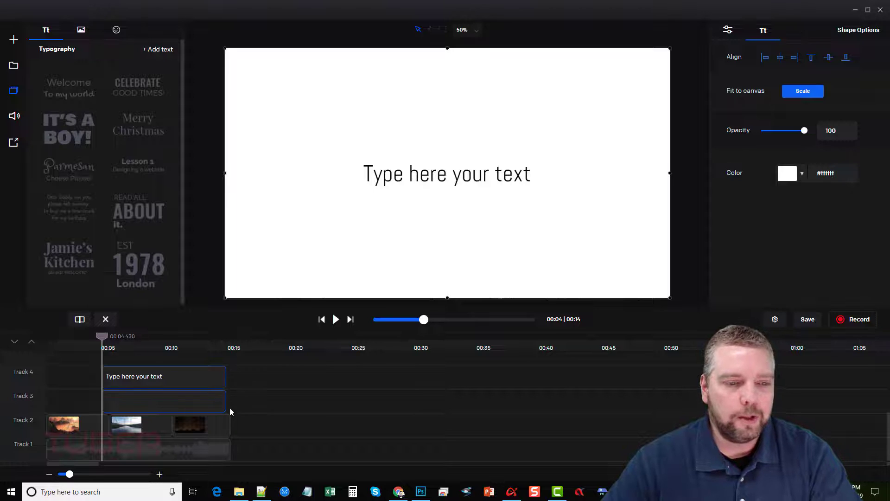
left_click_drag(211, 383, 181, 381)
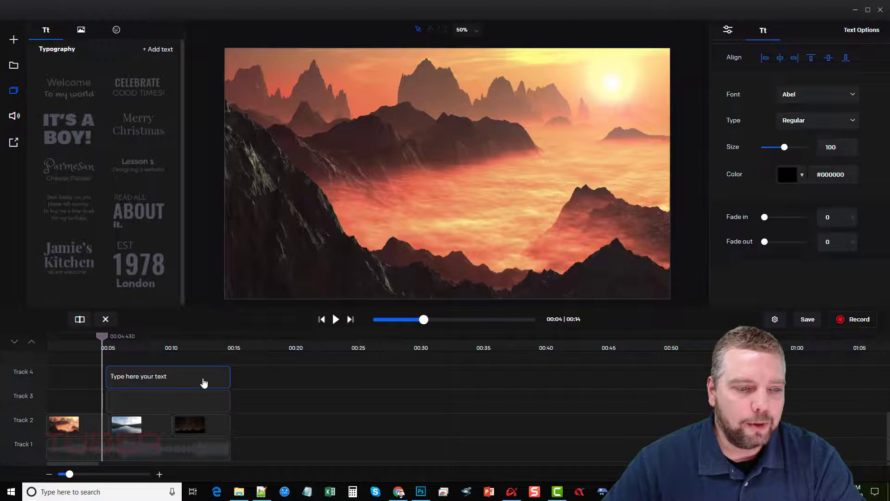
- Play the title section from about 3.8 seconds, then trim the text and white shape clips to end at about 7.2 seconds
left_click_drag(102, 336, 118, 336)
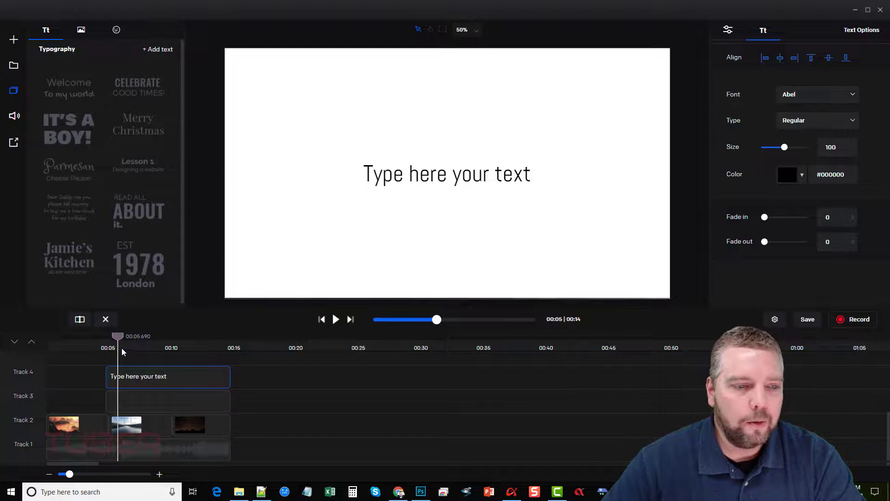
left_click_drag(113, 335, 91, 335)
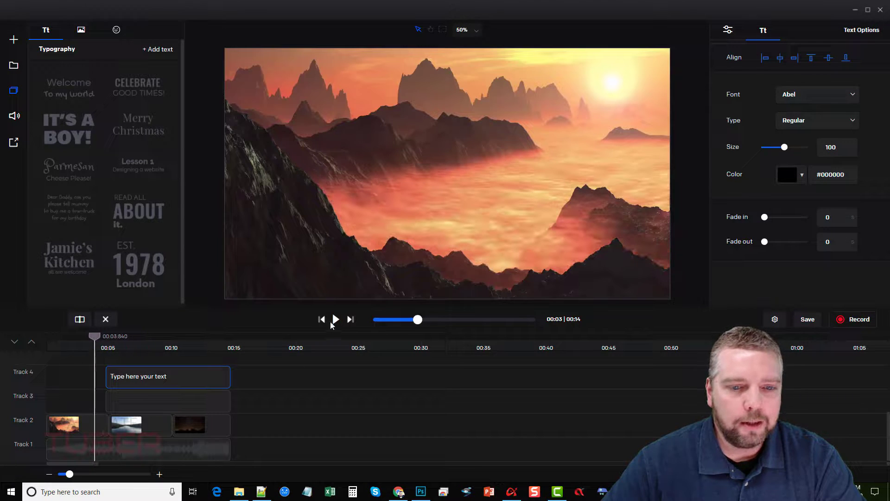
left_click(336, 320)
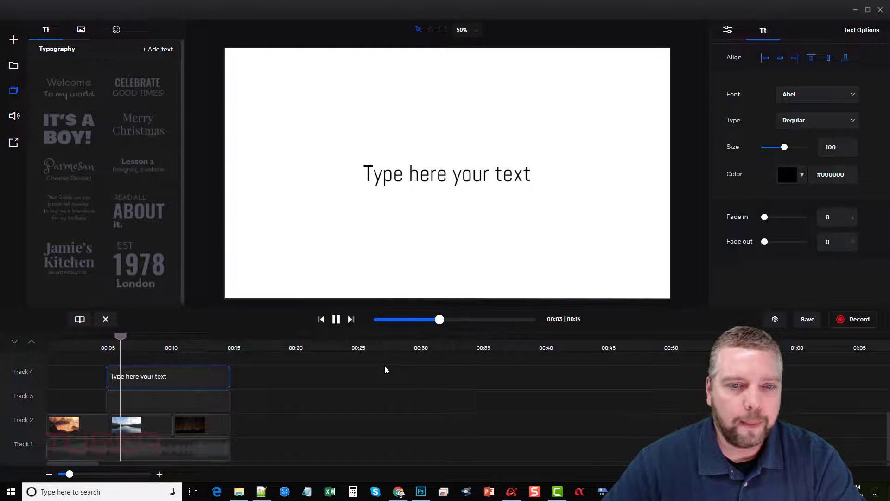
left_click(336, 320)
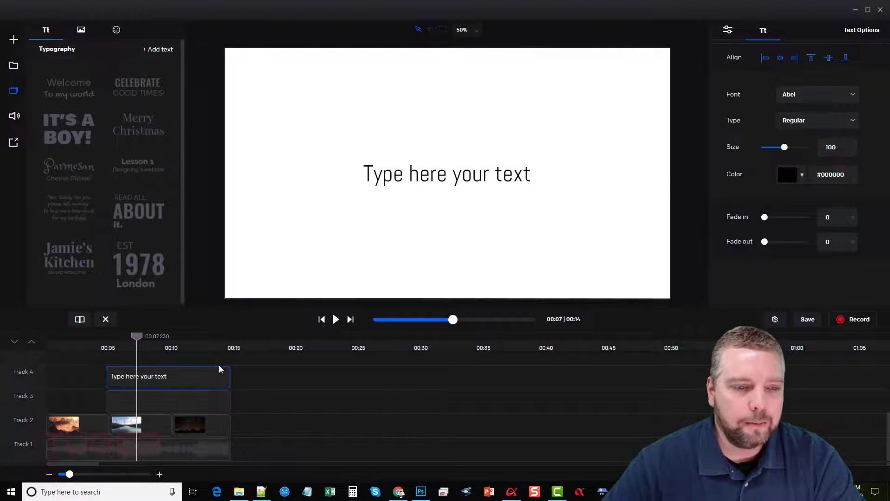
left_click_drag(229, 372, 139, 376)
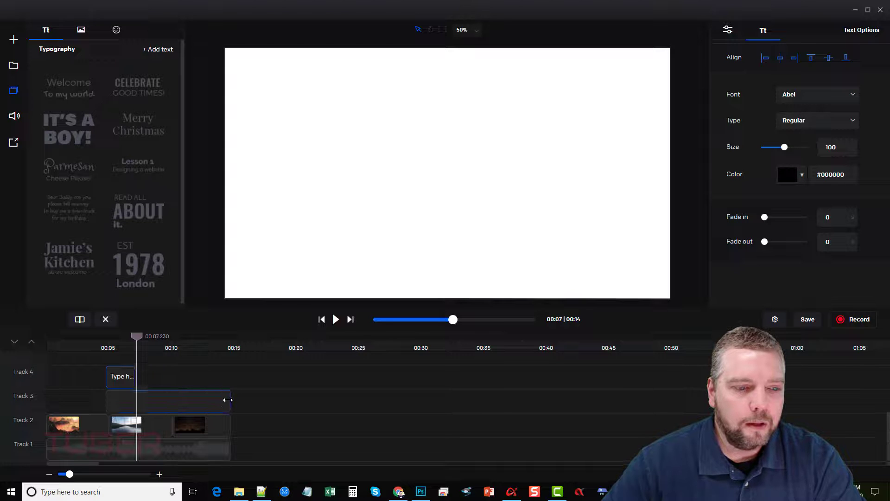
left_click_drag(228, 399, 135, 399)
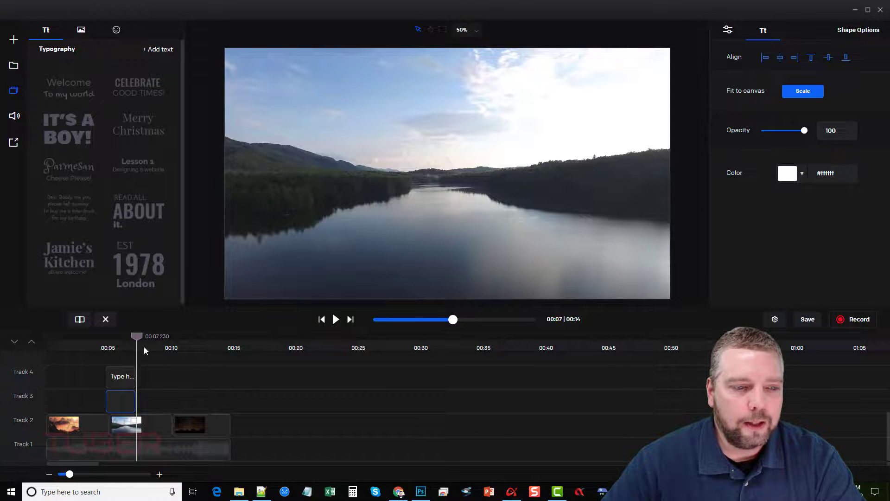
- Shrink the white shape to a full-width strip along the lower edge of the canvas and place the text on it
left_click_drag(136, 335, 127, 335)
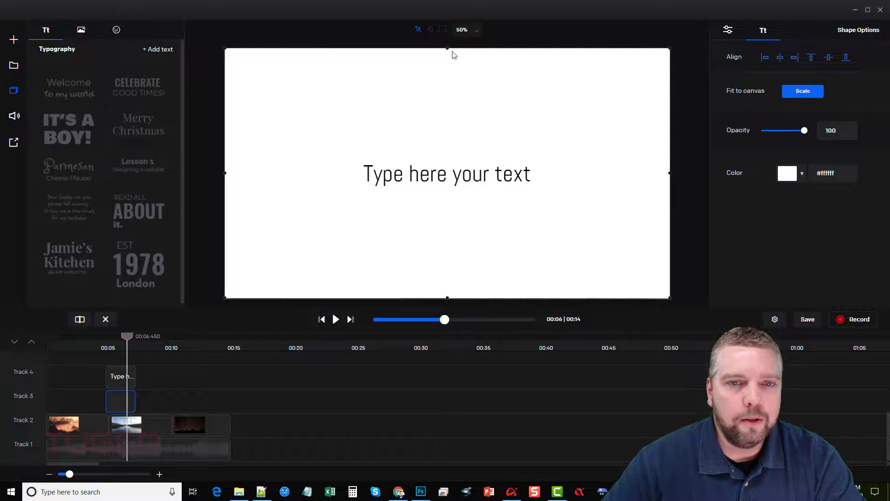
left_click_drag(447, 50, 449, 242)
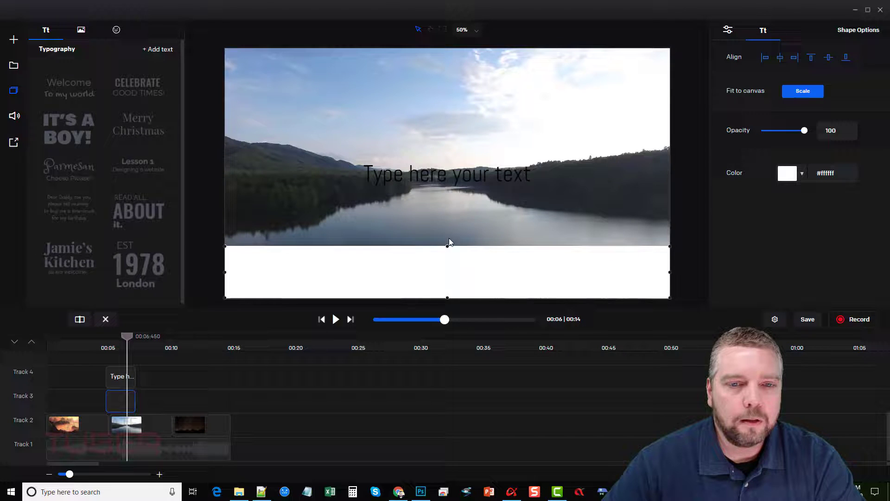
left_click(456, 175)
left_click(483, 175)
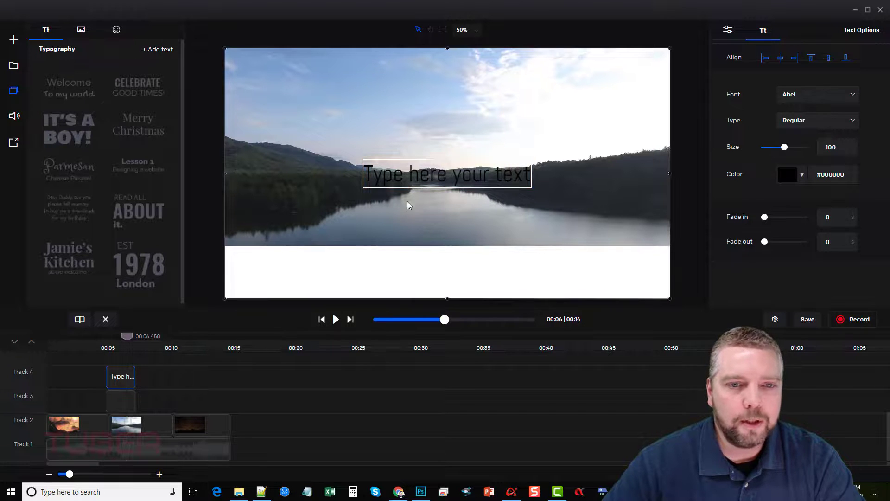
left_click_drag(415, 178, 413, 275)
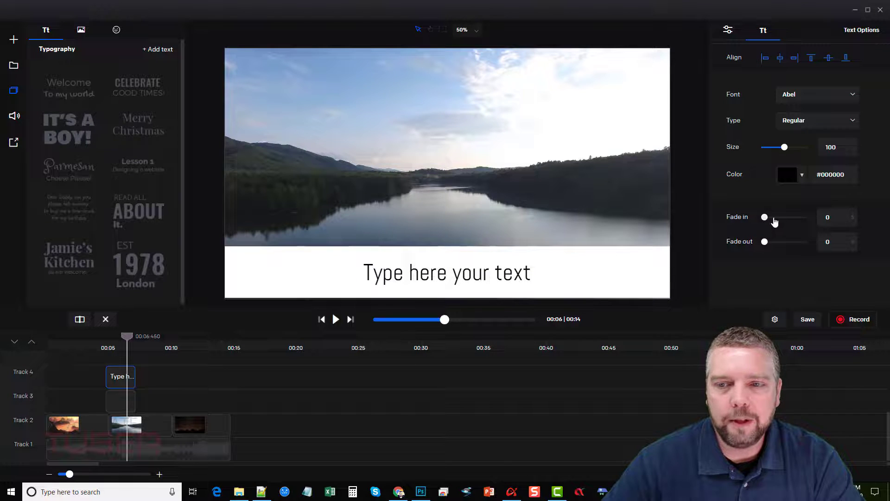
- Set the text's fade-in to 8.6 seconds and play it from just before the title begins
left_click_drag(774, 222, 797, 224)
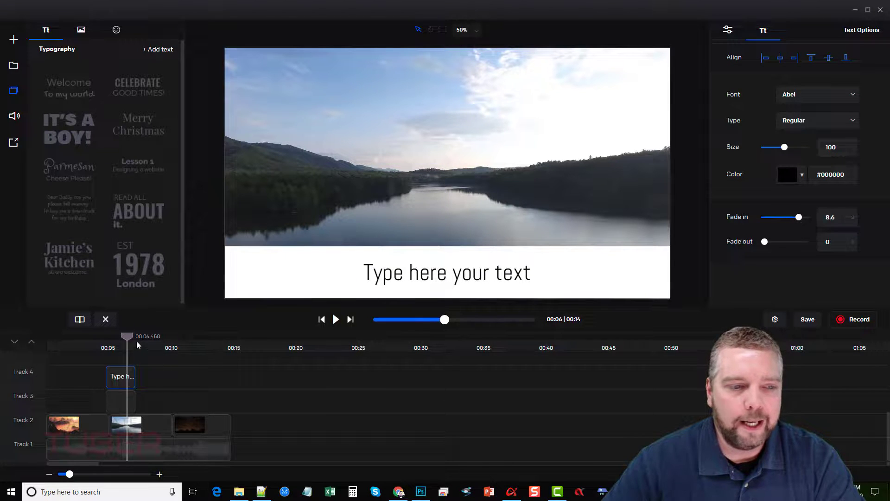
left_click_drag(127, 338, 102, 341)
left_click(335, 319)
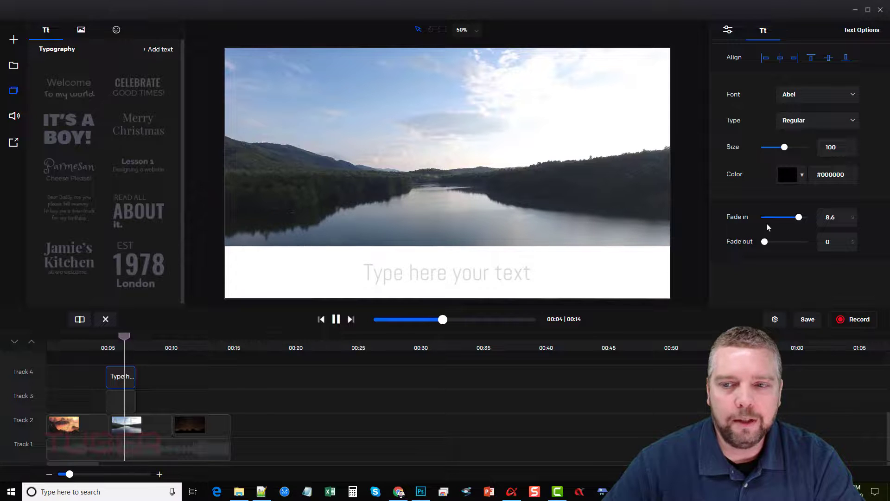
- Set the text's fade-in to 2.44 seconds and play the title from about 4.3 seconds
left_click_drag(798, 216, 774, 218)
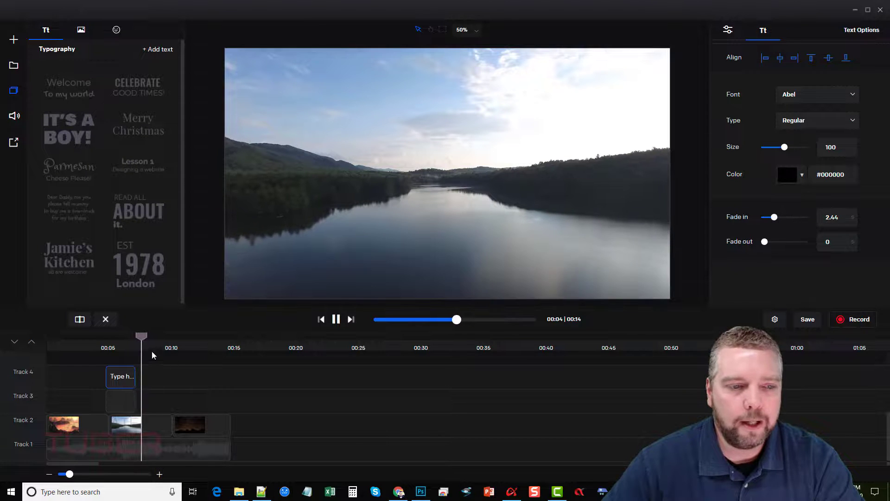
left_click_drag(141, 337, 100, 337)
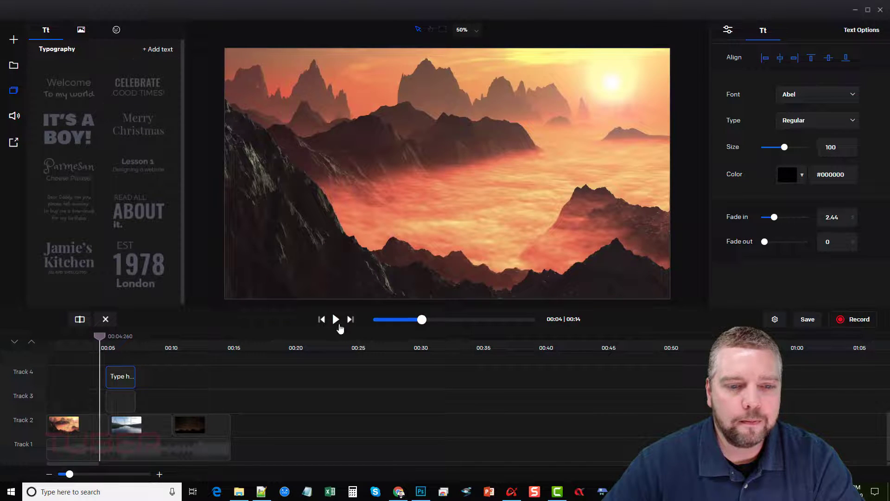
left_click(336, 319)
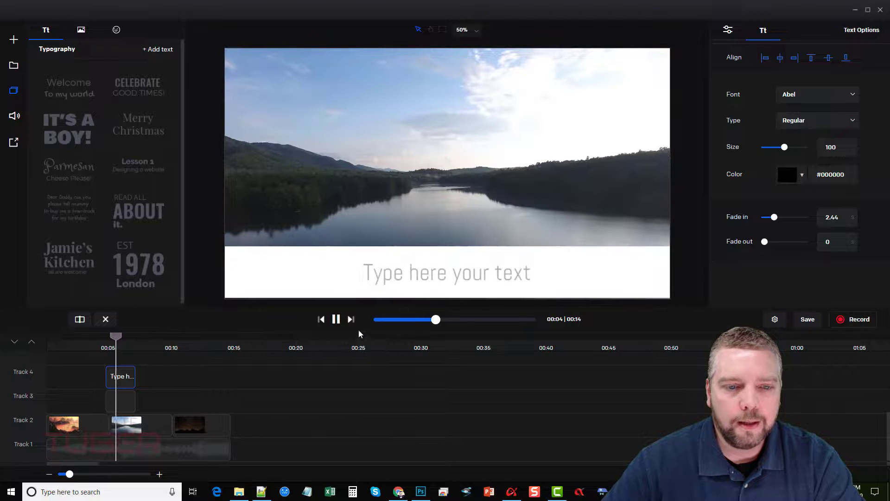
key("space")
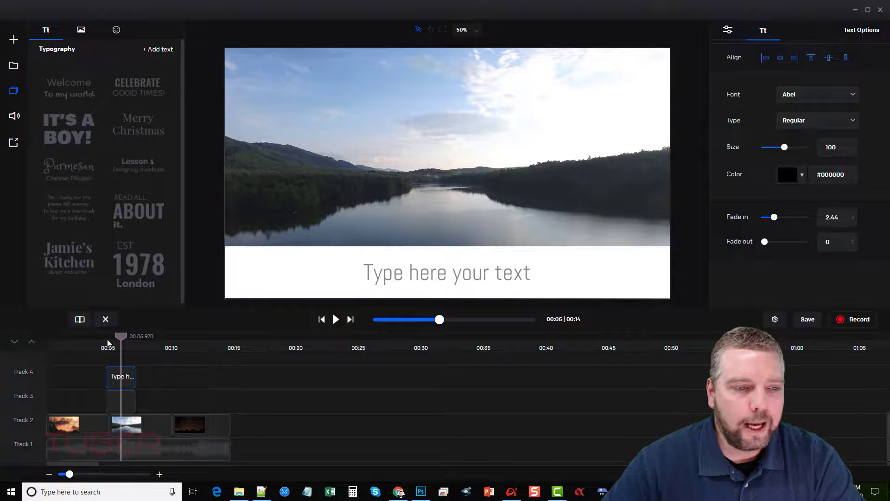
- Delete the text clip and the white shape clip from the timeline
key("Delete")
left_click(128, 400)
key("Delete")
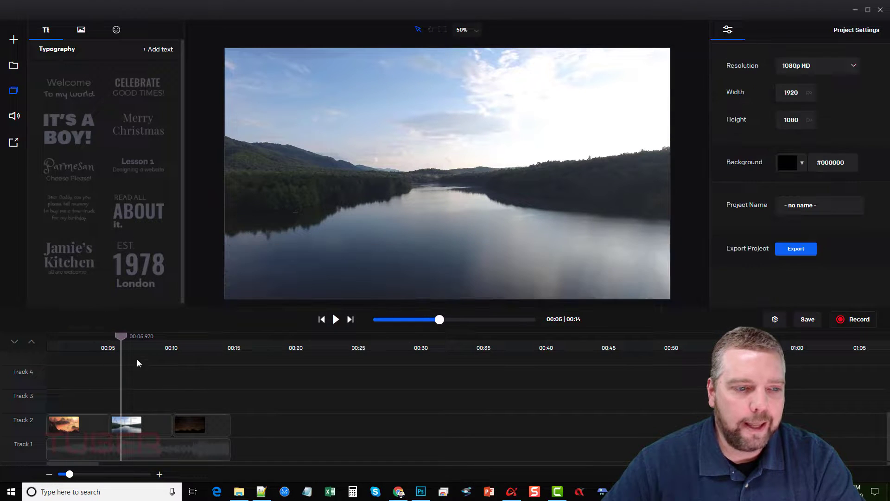
- Set the lake clip's fade-in to 4.65 seconds and play the transition from about 4.4 seconds
left_click_drag(121, 335, 101, 335)
left_click(139, 424)
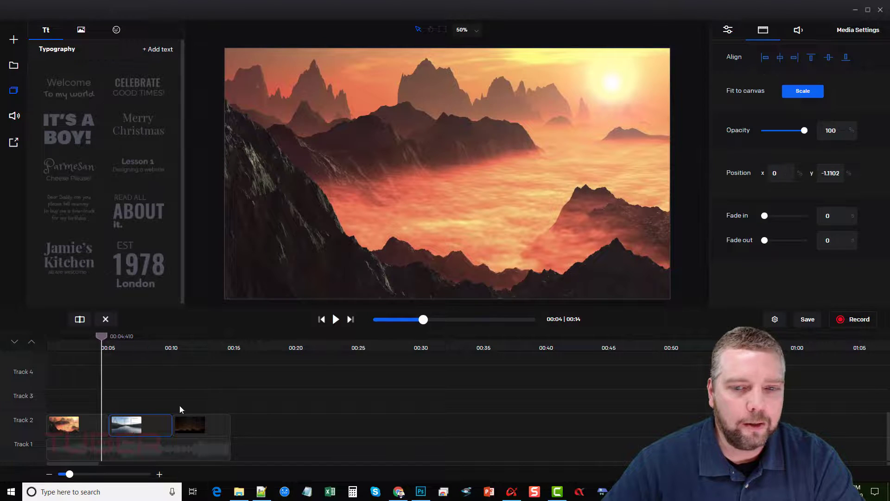
left_click_drag(767, 216, 774, 216)
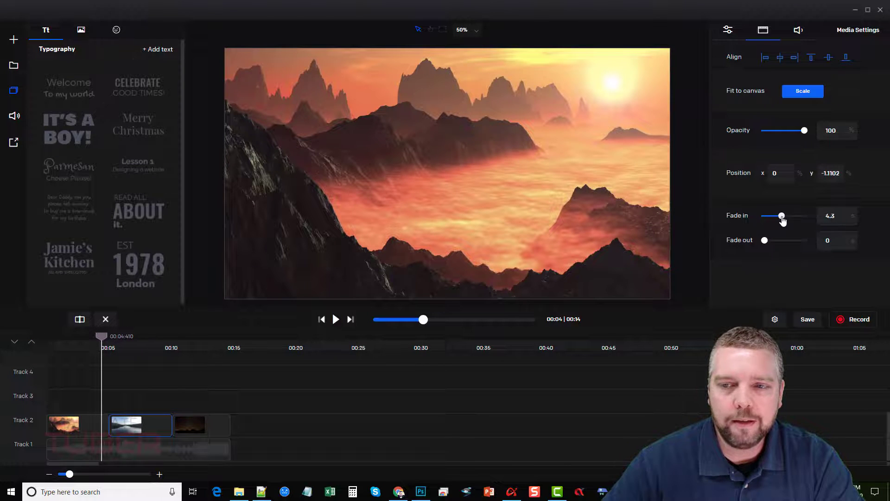
left_click(336, 320)
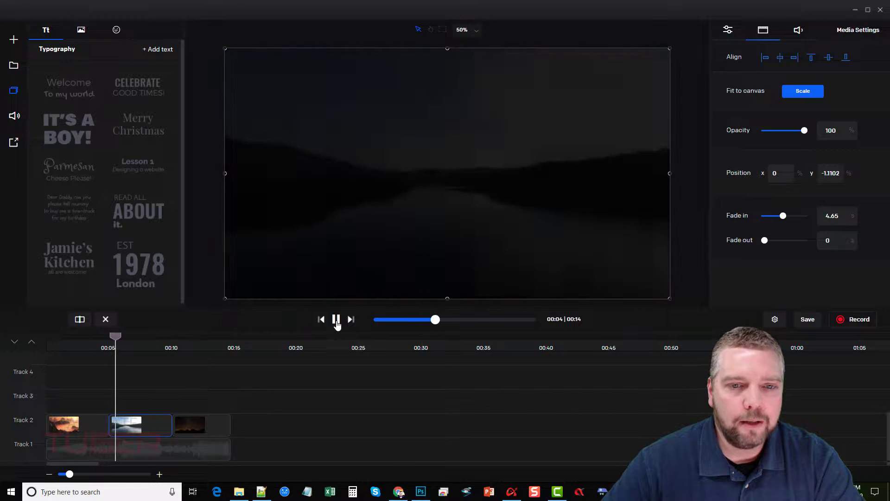
left_click(336, 319)
- Move the lake clip up to Track 3, overlapping the end of the sunset clip, and play from 3.5 seconds
left_click_drag(126, 336, 90, 336)
left_click_drag(129, 426, 117, 409)
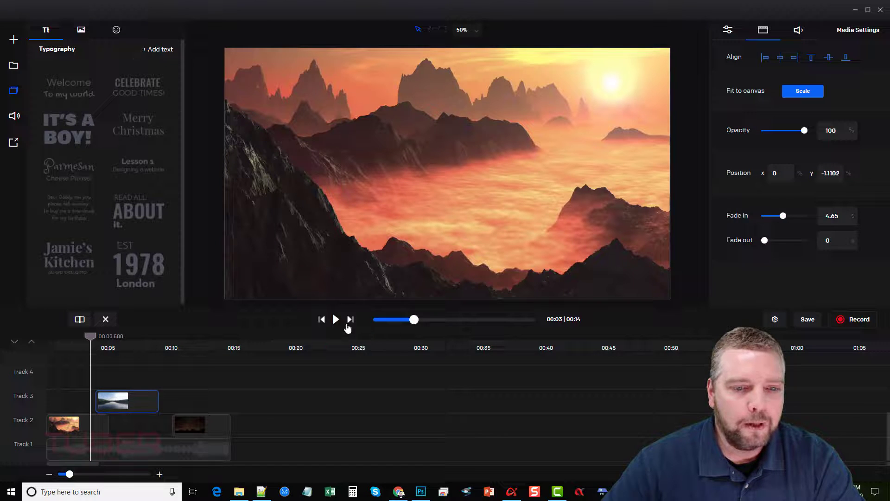
left_click(336, 319)
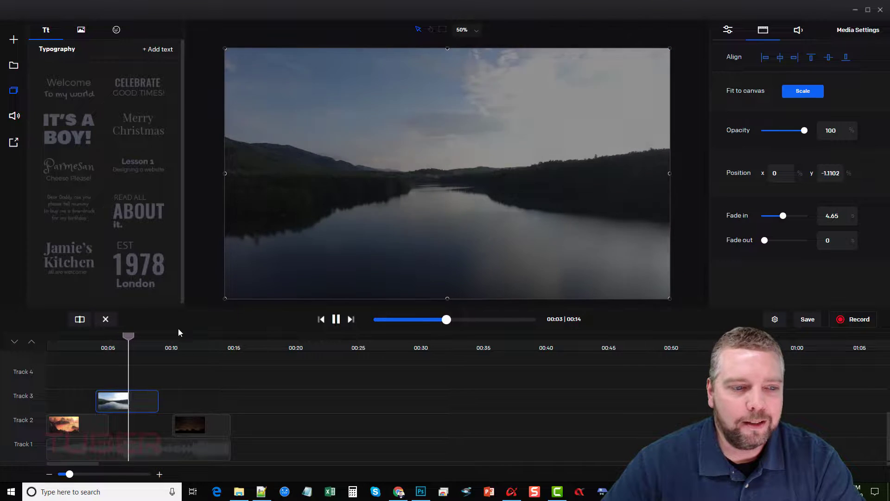
left_click_drag(136, 336, 75, 336)
- Shift the lake clip clear of the sunset clip and set the sunset clip's fade-out to 4.07 seconds
left_click_drag(119, 399, 141, 401)
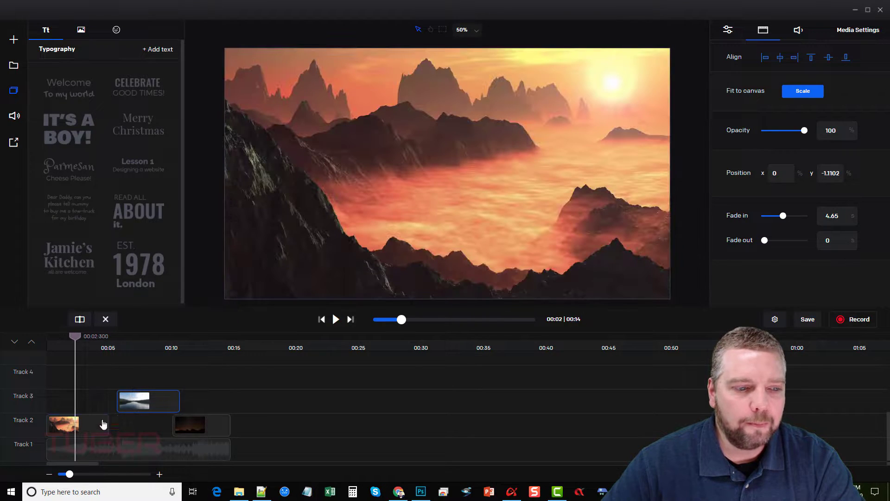
left_click(103, 424)
left_click_drag(764, 240, 780, 241)
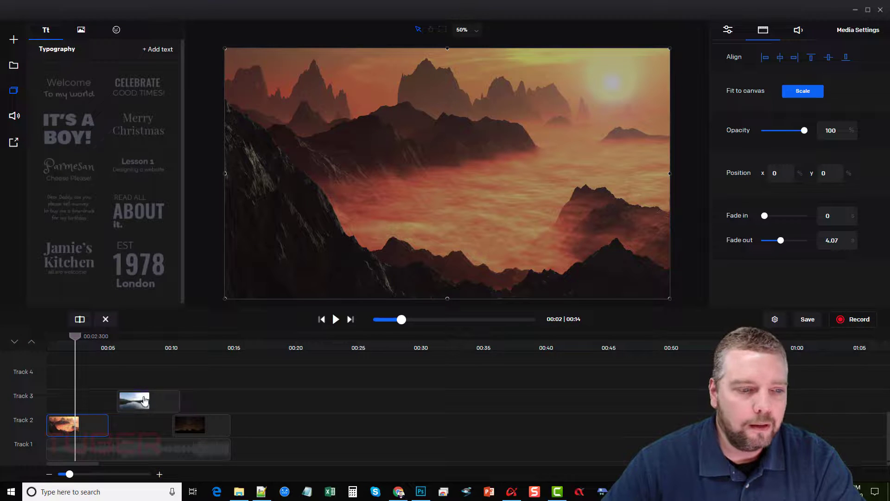
- Move the lake clip on Track 3 to start at about 4 seconds, over the sunset clip's end, and play the transition
left_click_drag(146, 400, 125, 400)
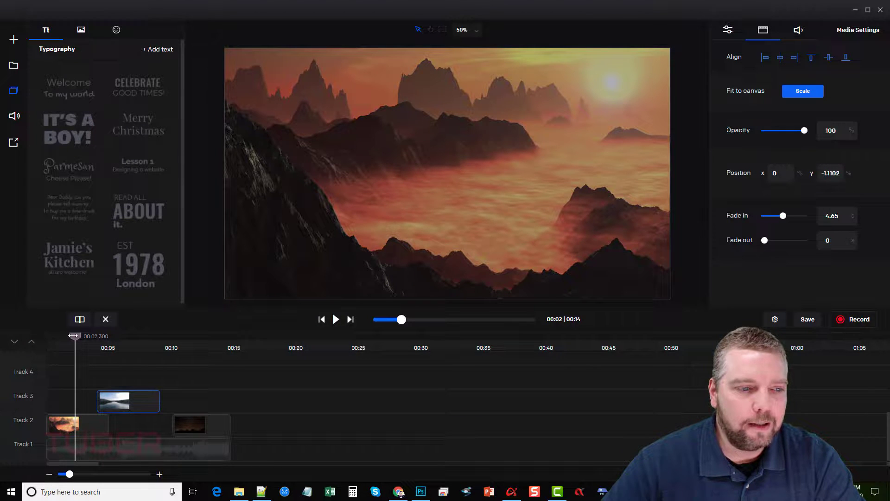
left_click_drag(73, 335, 85, 336)
left_click(335, 322)
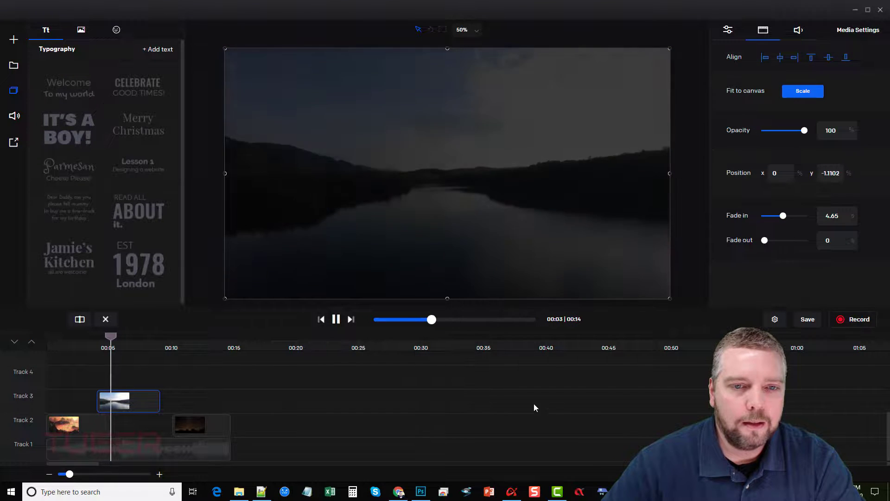
- Set the lake clip's fade-in to 2.09 seconds and move it back to Track 2 between the sunset and night-sky clips
left_click_drag(783, 220, 773, 220)
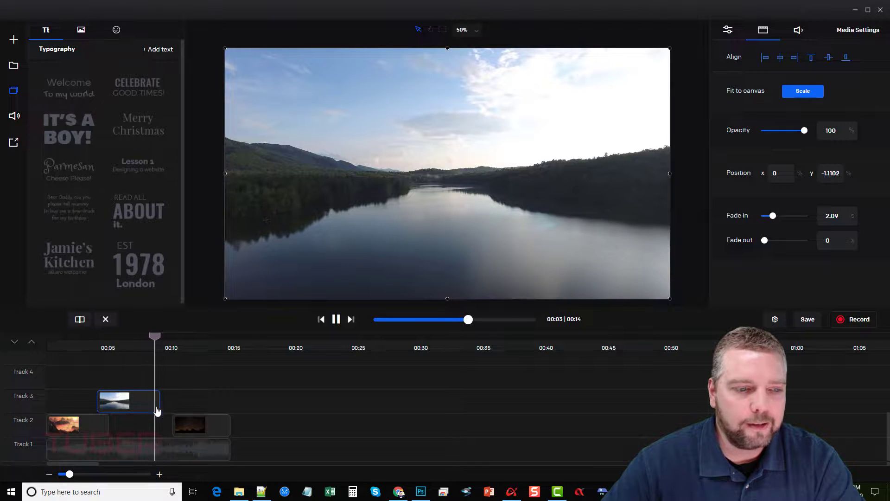
left_click_drag(115, 395, 129, 423)
left_click(180, 431)
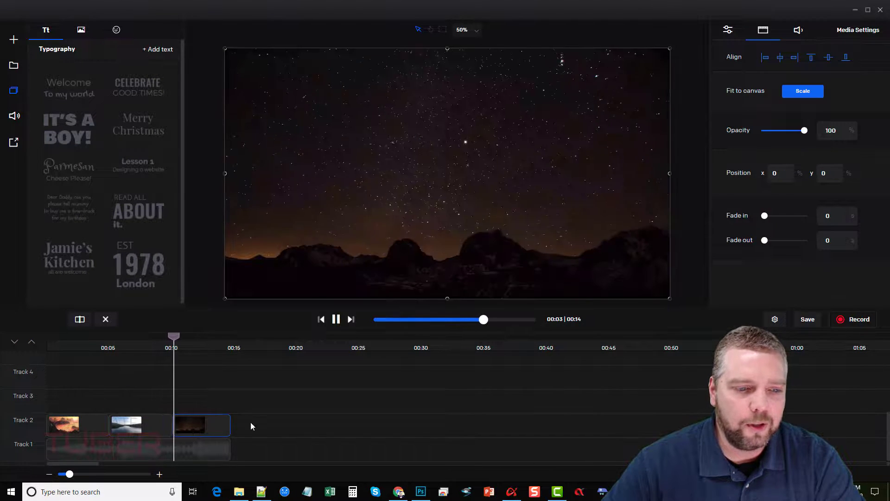
left_click(336, 320)
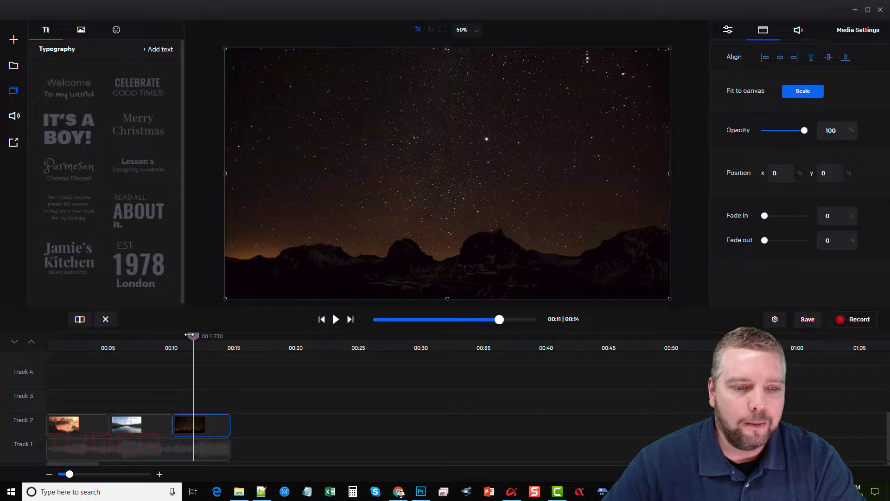
left_click_drag(192, 336, 25, 347)
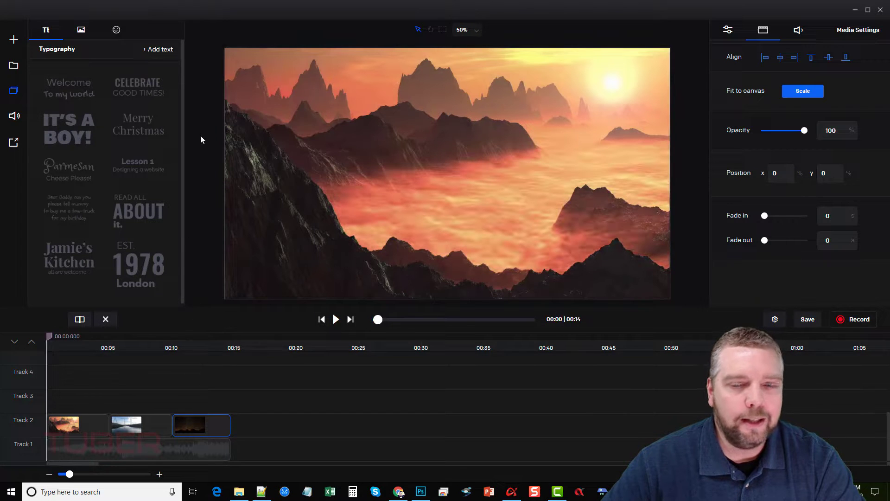
- Look over the music library, the export location option and the resolution presets in the project settings
left_click(488, 202)
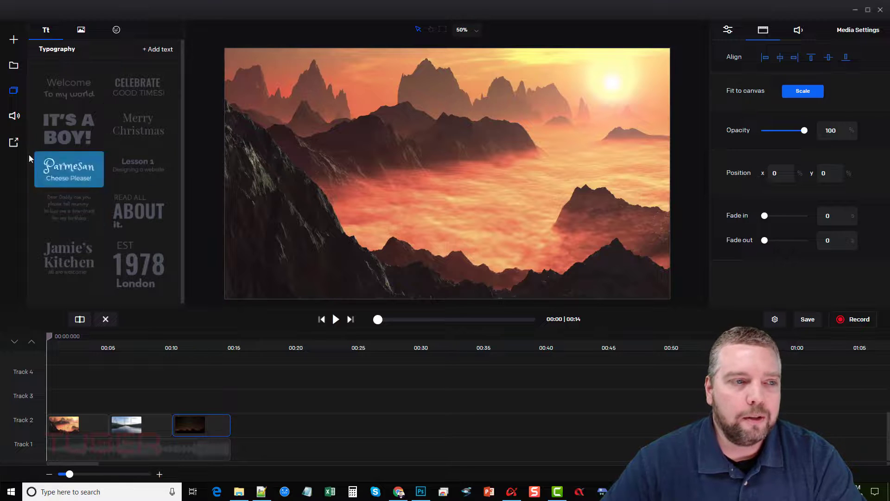
left_click(14, 116)
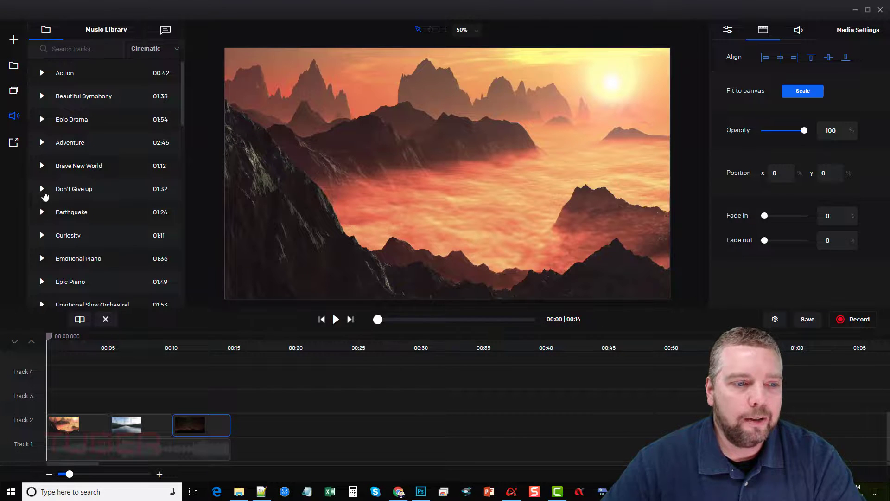
left_click(14, 143)
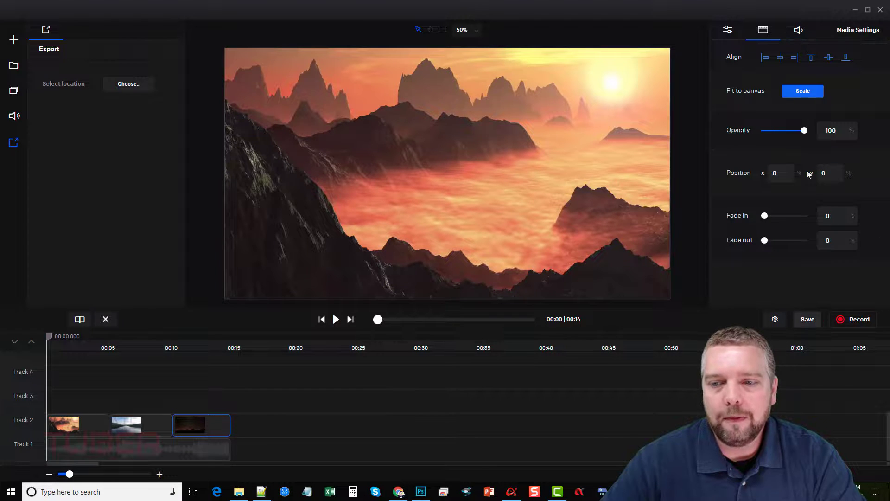
left_click(727, 31)
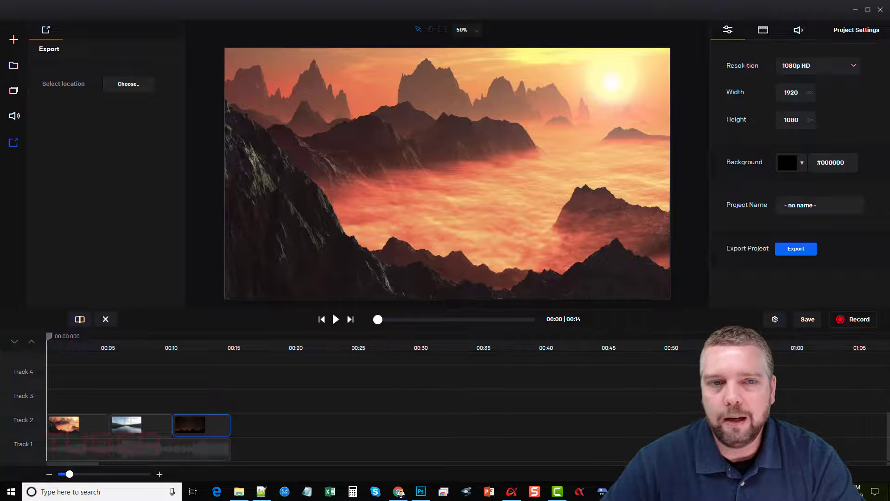
left_click(856, 68)
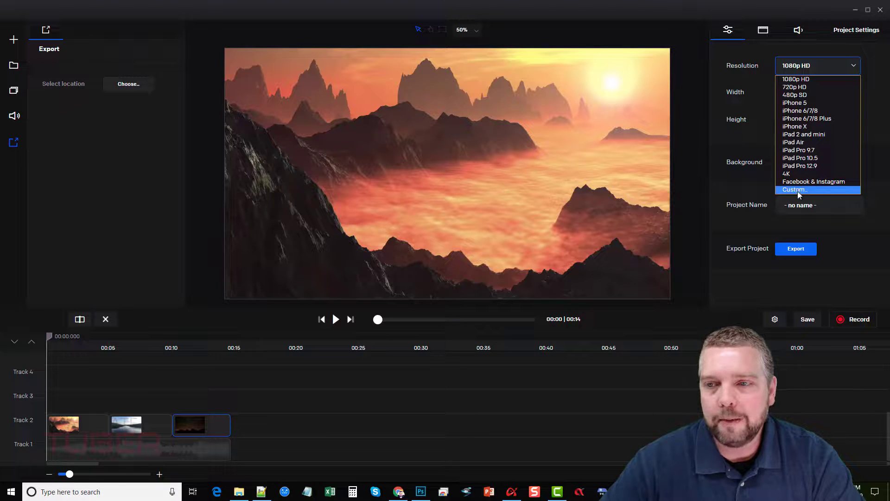
left_click(864, 119)
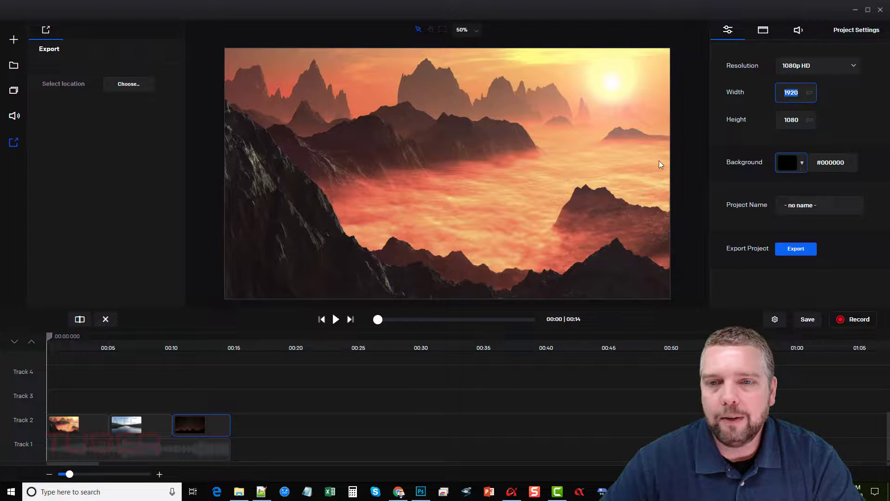
- Shrink the sunset clip toward the canvas's lower-left corner and set the project background to white (#ffffff)
left_click_drag(670, 48, 601, 87)
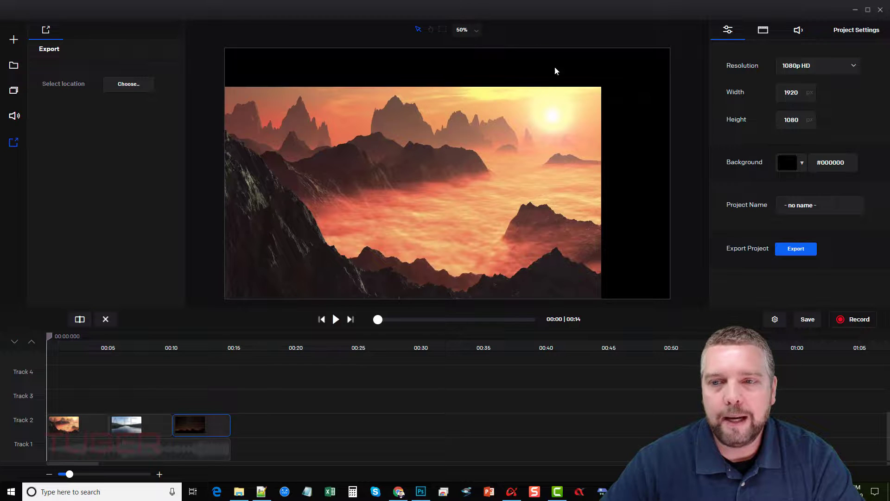
left_click(801, 163)
left_click_drag(787, 185, 773, 180)
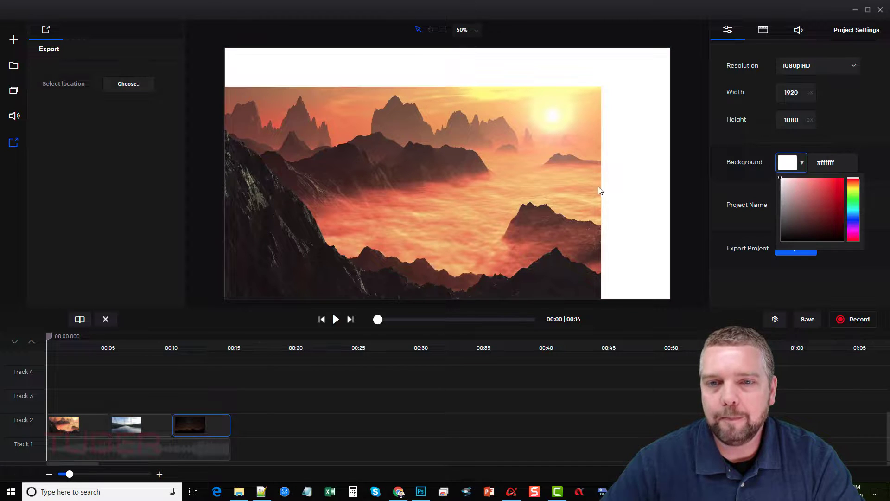
- Enlarge the sunset clip to the full canvas width and move it up to cover the whole canvas
left_click(602, 194)
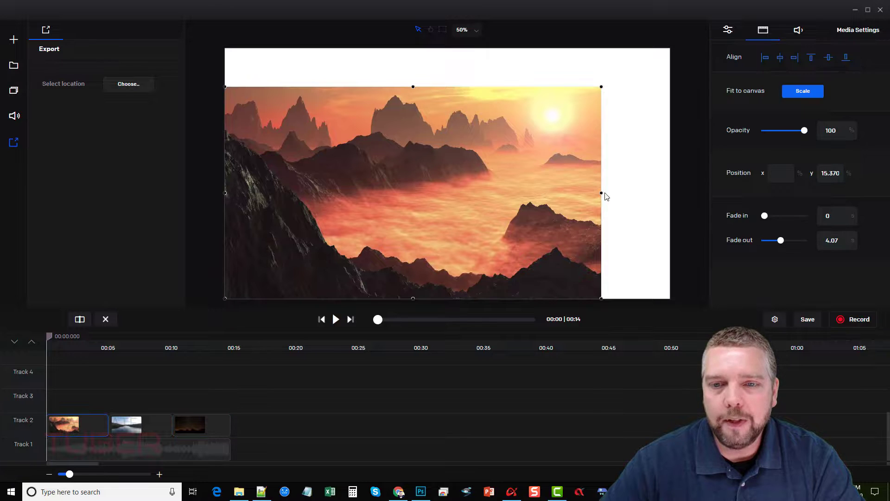
left_click_drag(602, 192, 670, 193)
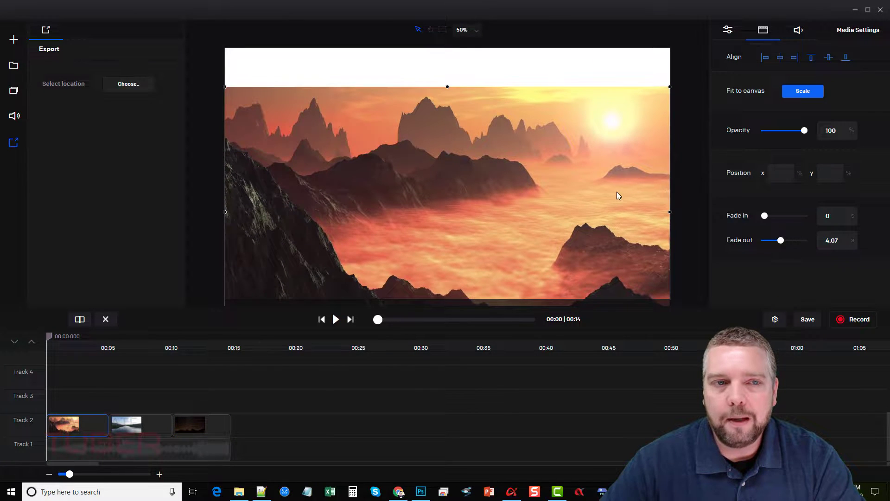
left_click_drag(617, 192, 620, 155)
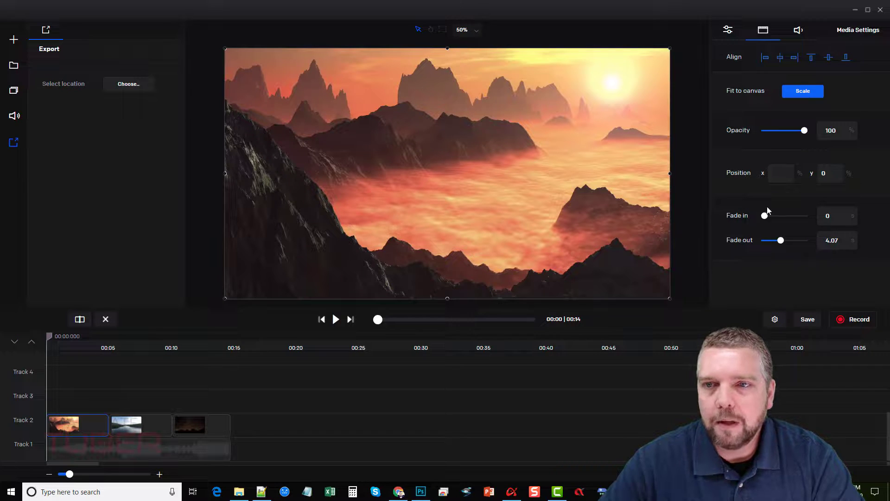
- Examine the project name setting, the sunset clip's media settings and its sound volume option
left_click(728, 31)
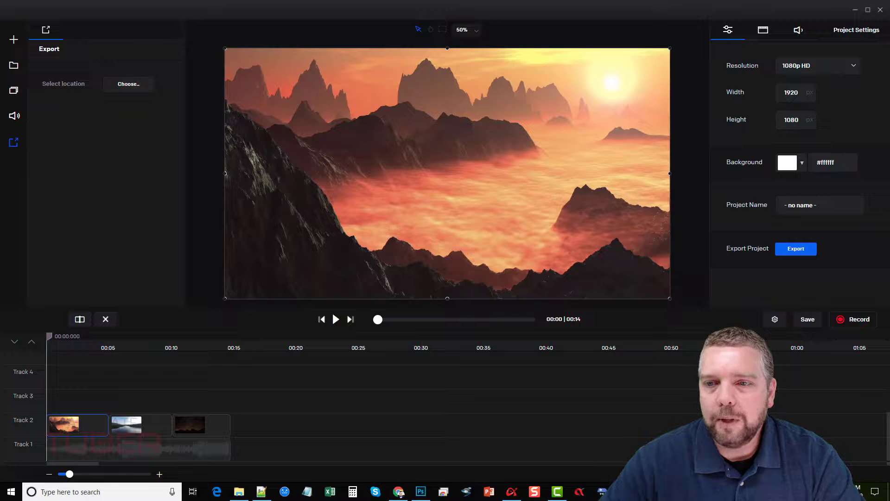
left_click(830, 204)
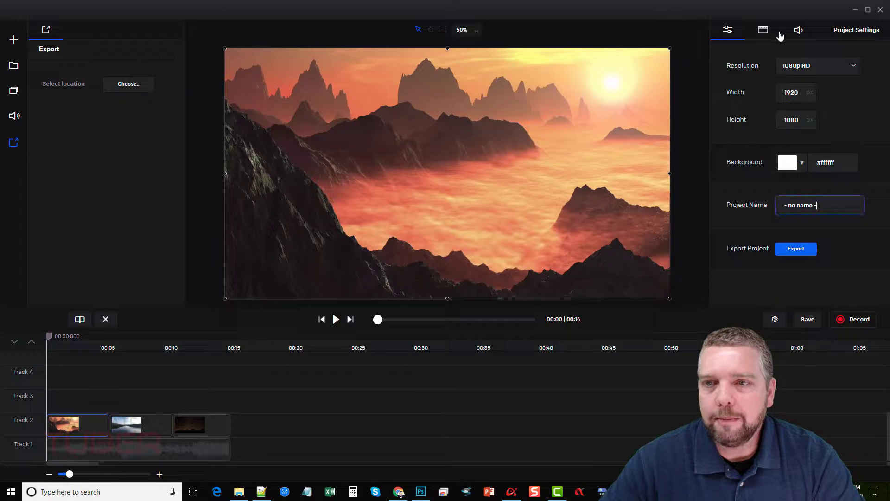
left_click(763, 31)
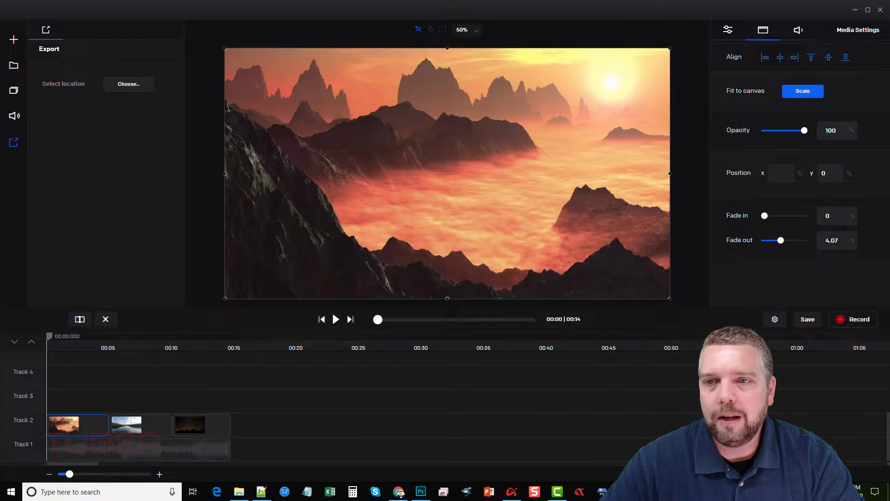
left_click(798, 30)
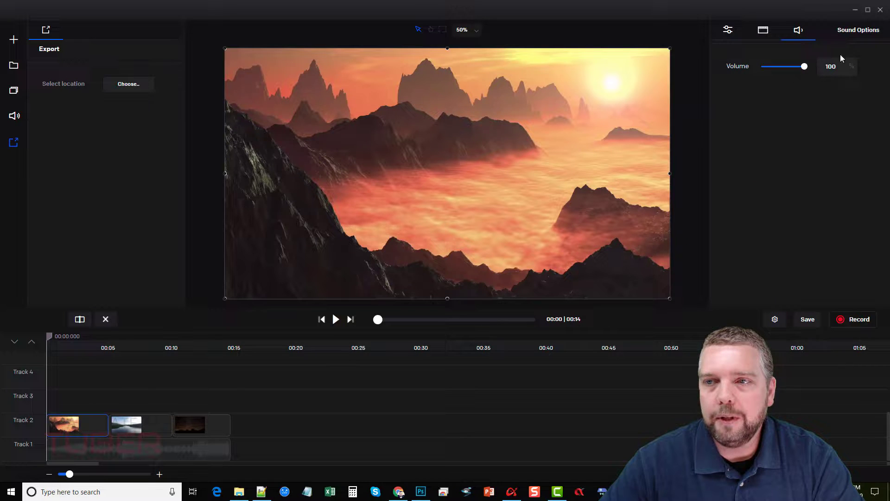
left_click(728, 30)
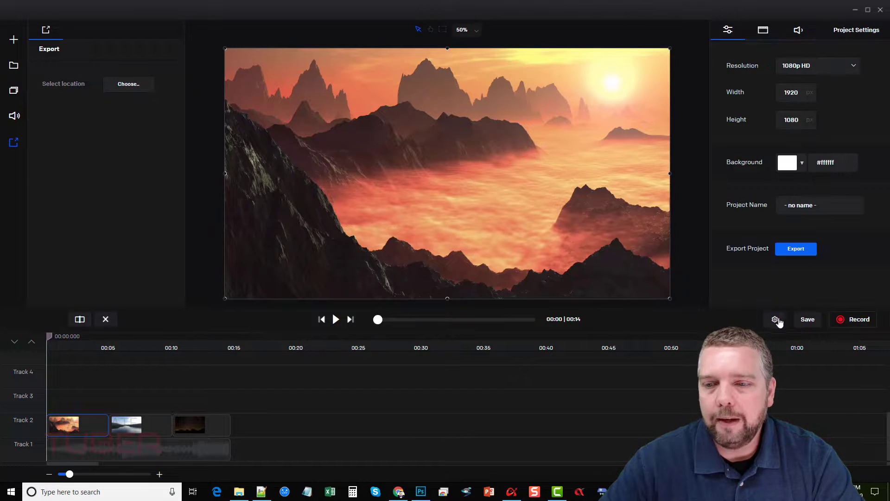
- Save the project, and open the project export as a Zip file but cancel it
left_click(808, 320)
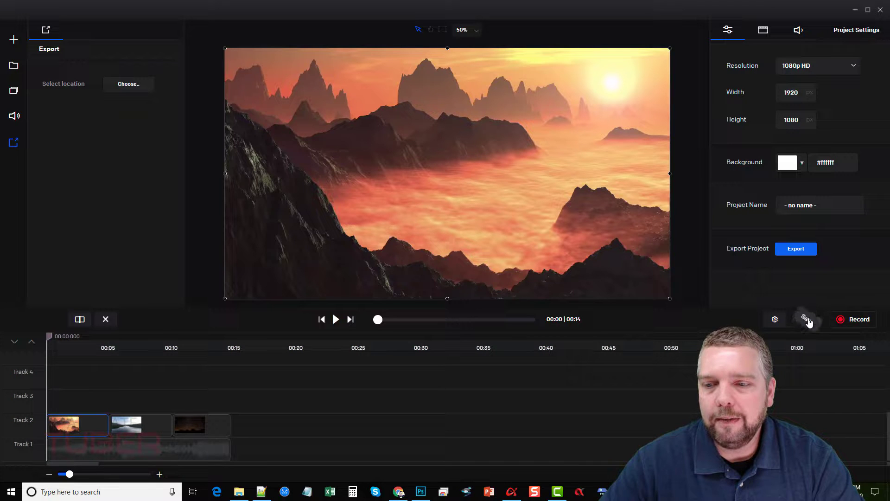
left_click(803, 249)
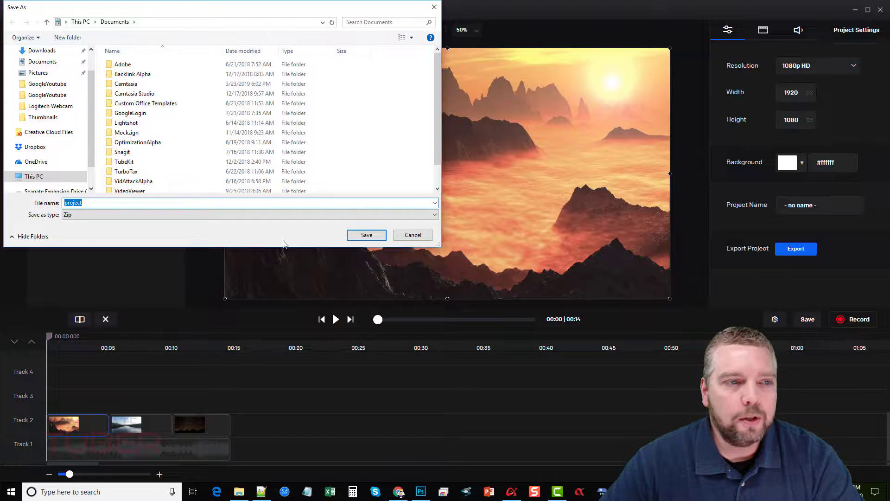
left_click(412, 235)
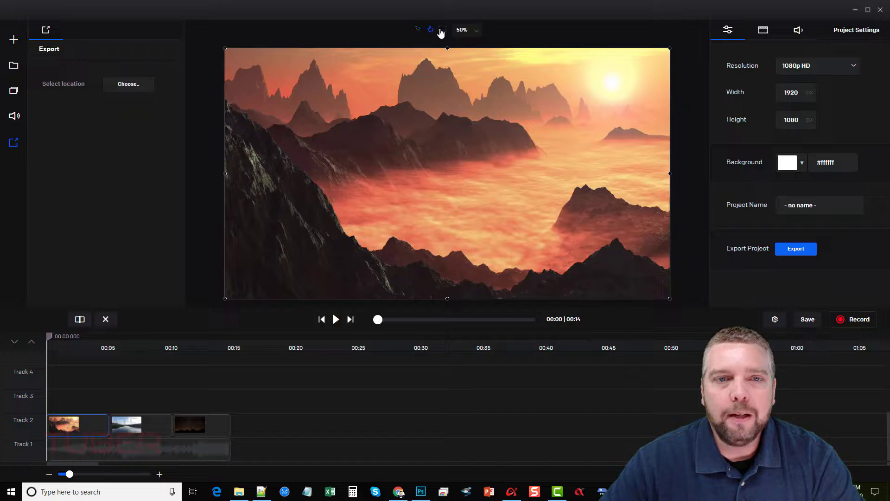
- Set the canvas preview zoom to 25%, and enlarge the view until the canvas nearly fills the preview area
left_click(469, 29)
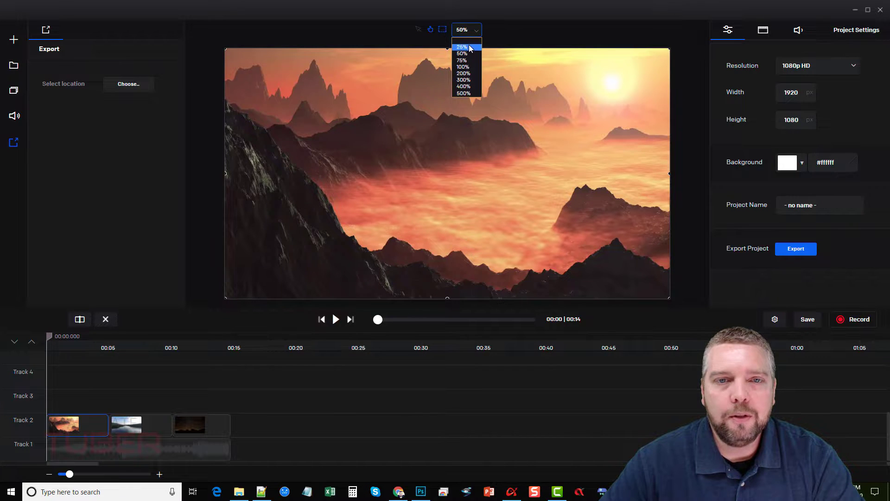
left_click(463, 46)
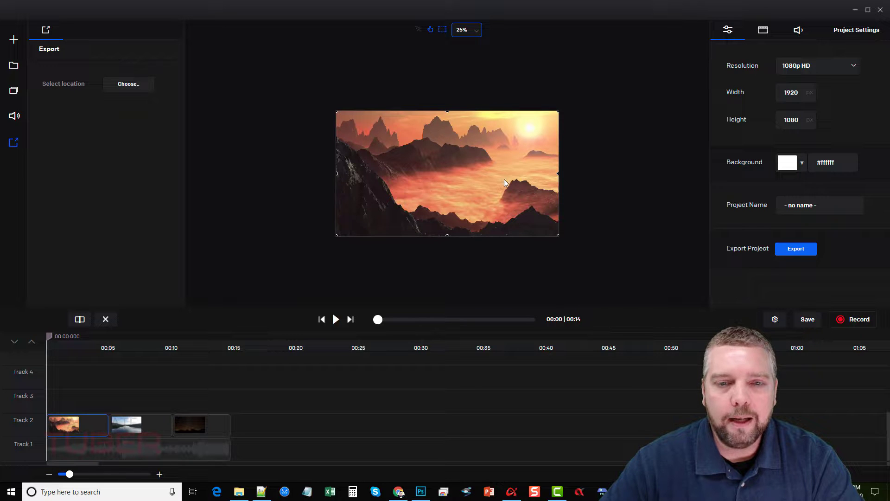
scroll(442, 153, "up", 5)
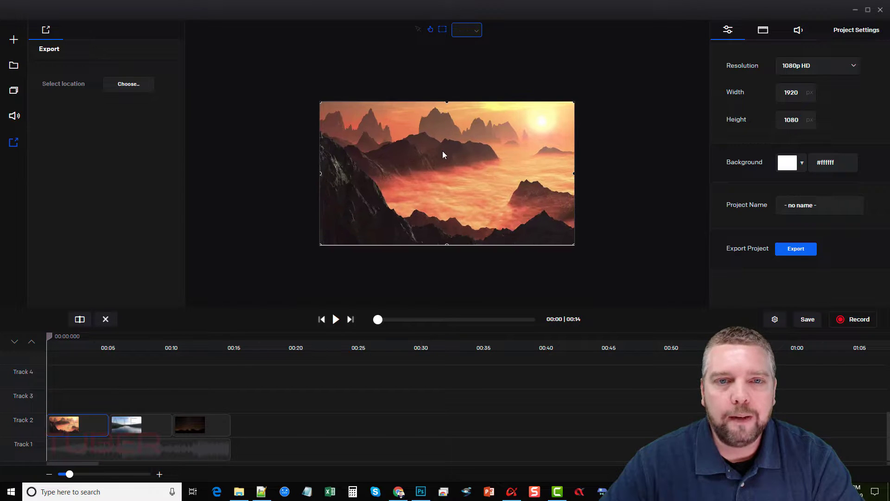
scroll(442, 153, "up", 5)
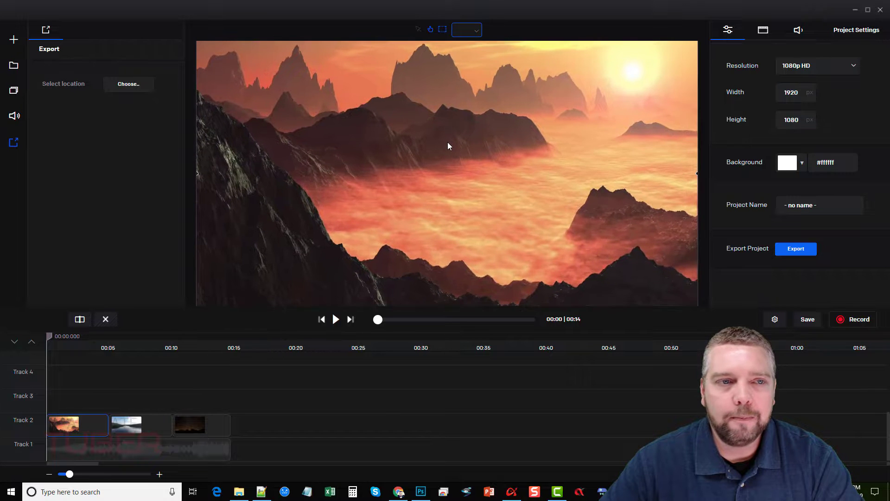
scroll(447, 142, "down", 1)
left_click(440, 32)
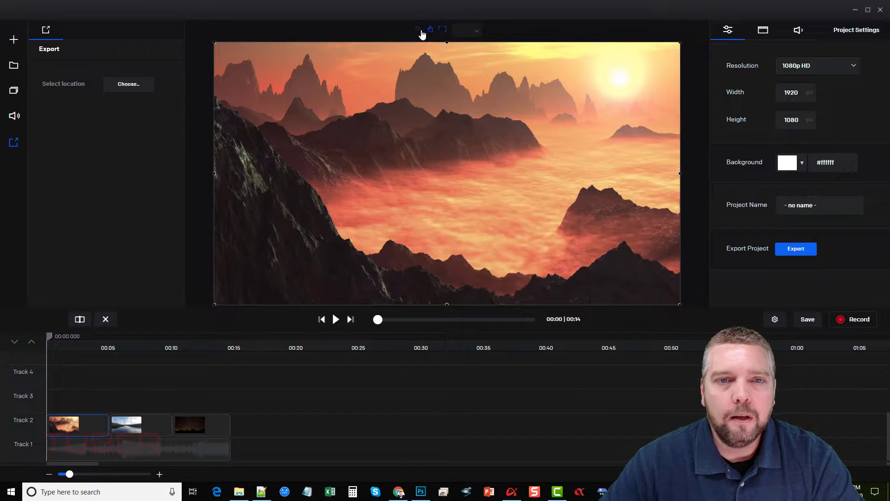